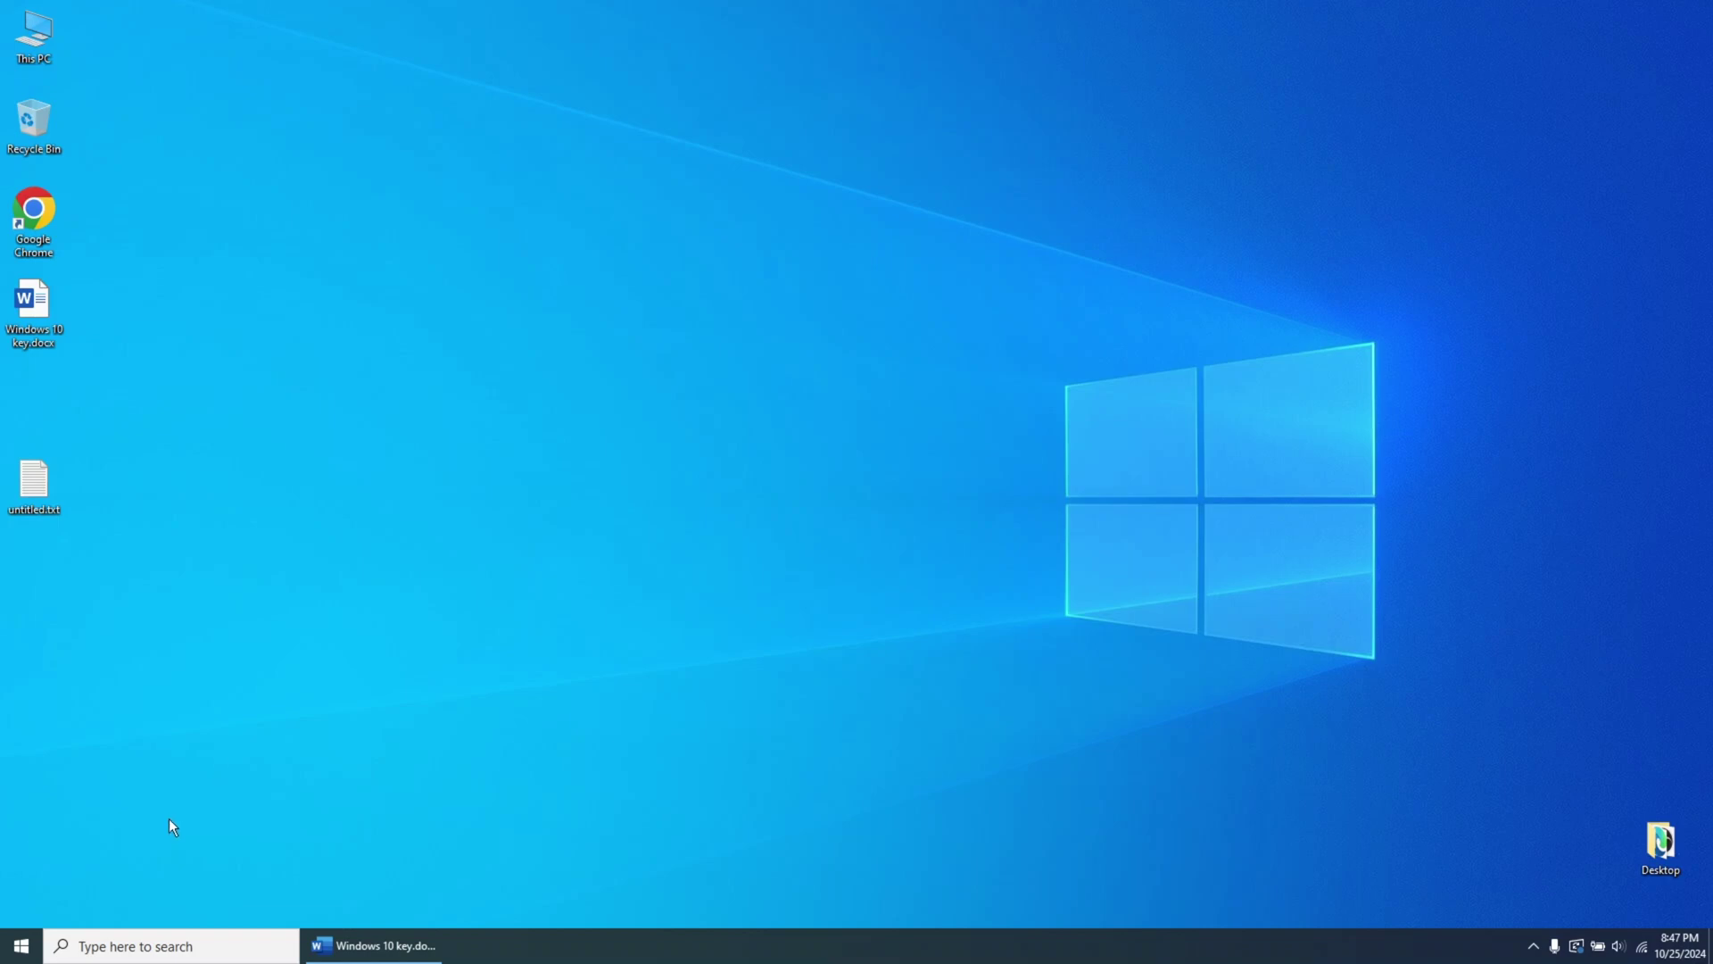
Step: Open an administrator Command Prompt
left_click(34, 948)
right_click(36, 946)
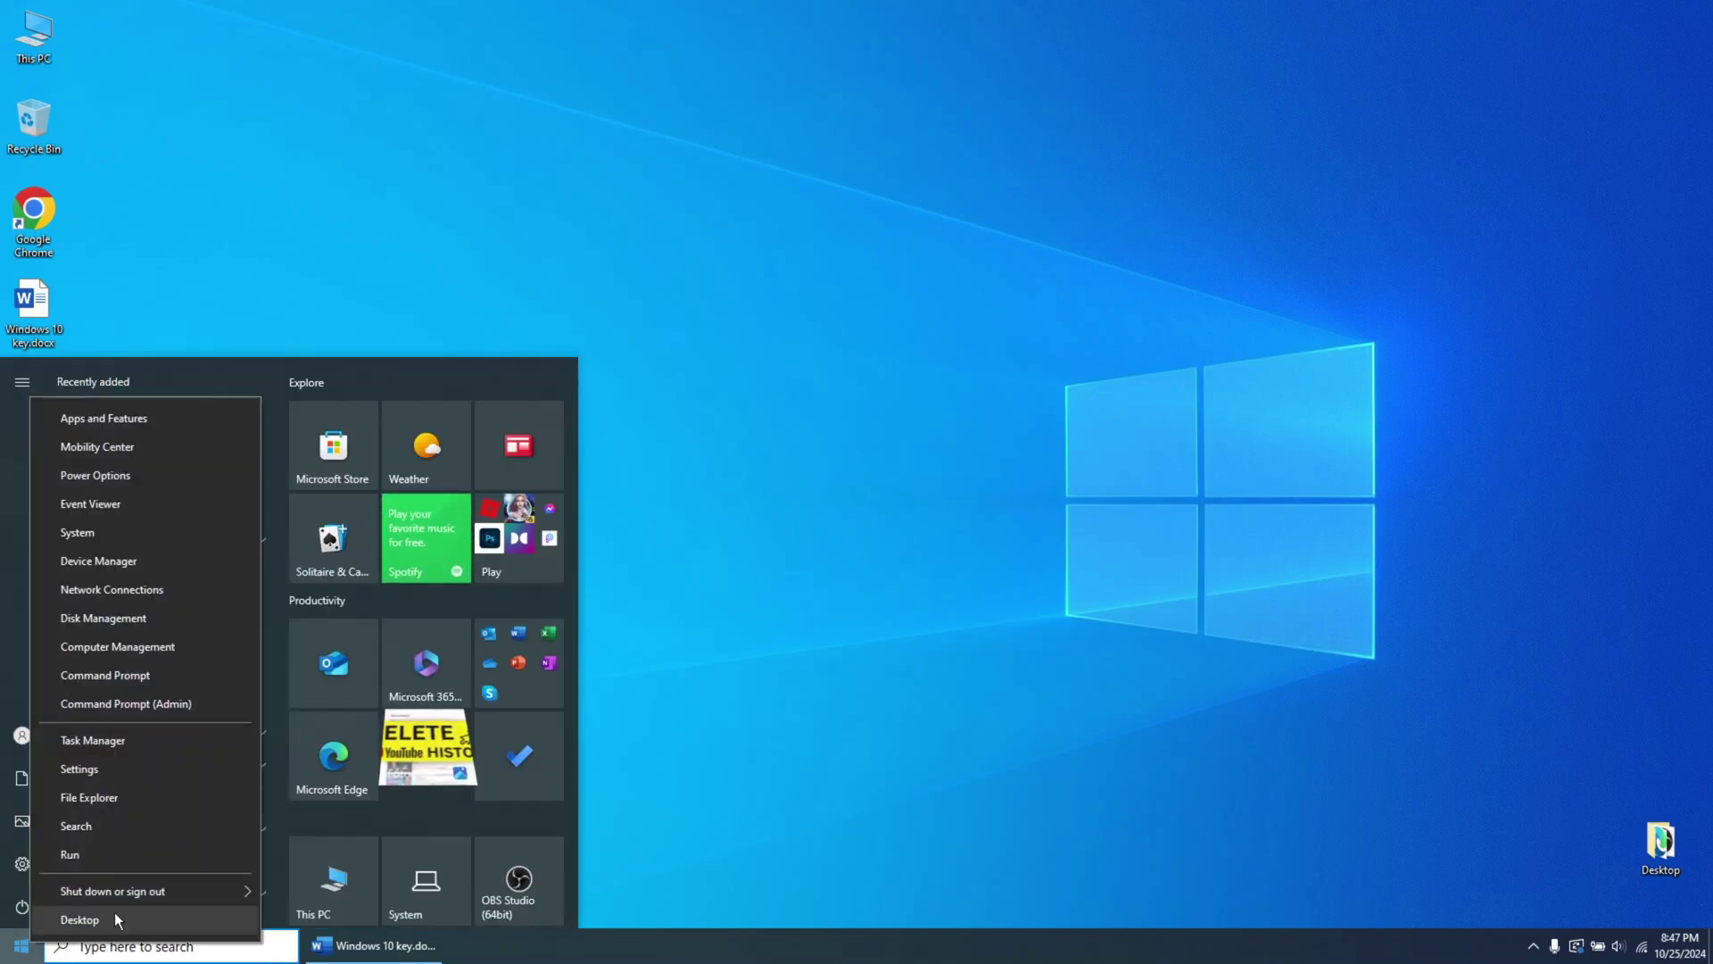
left_click(142, 704)
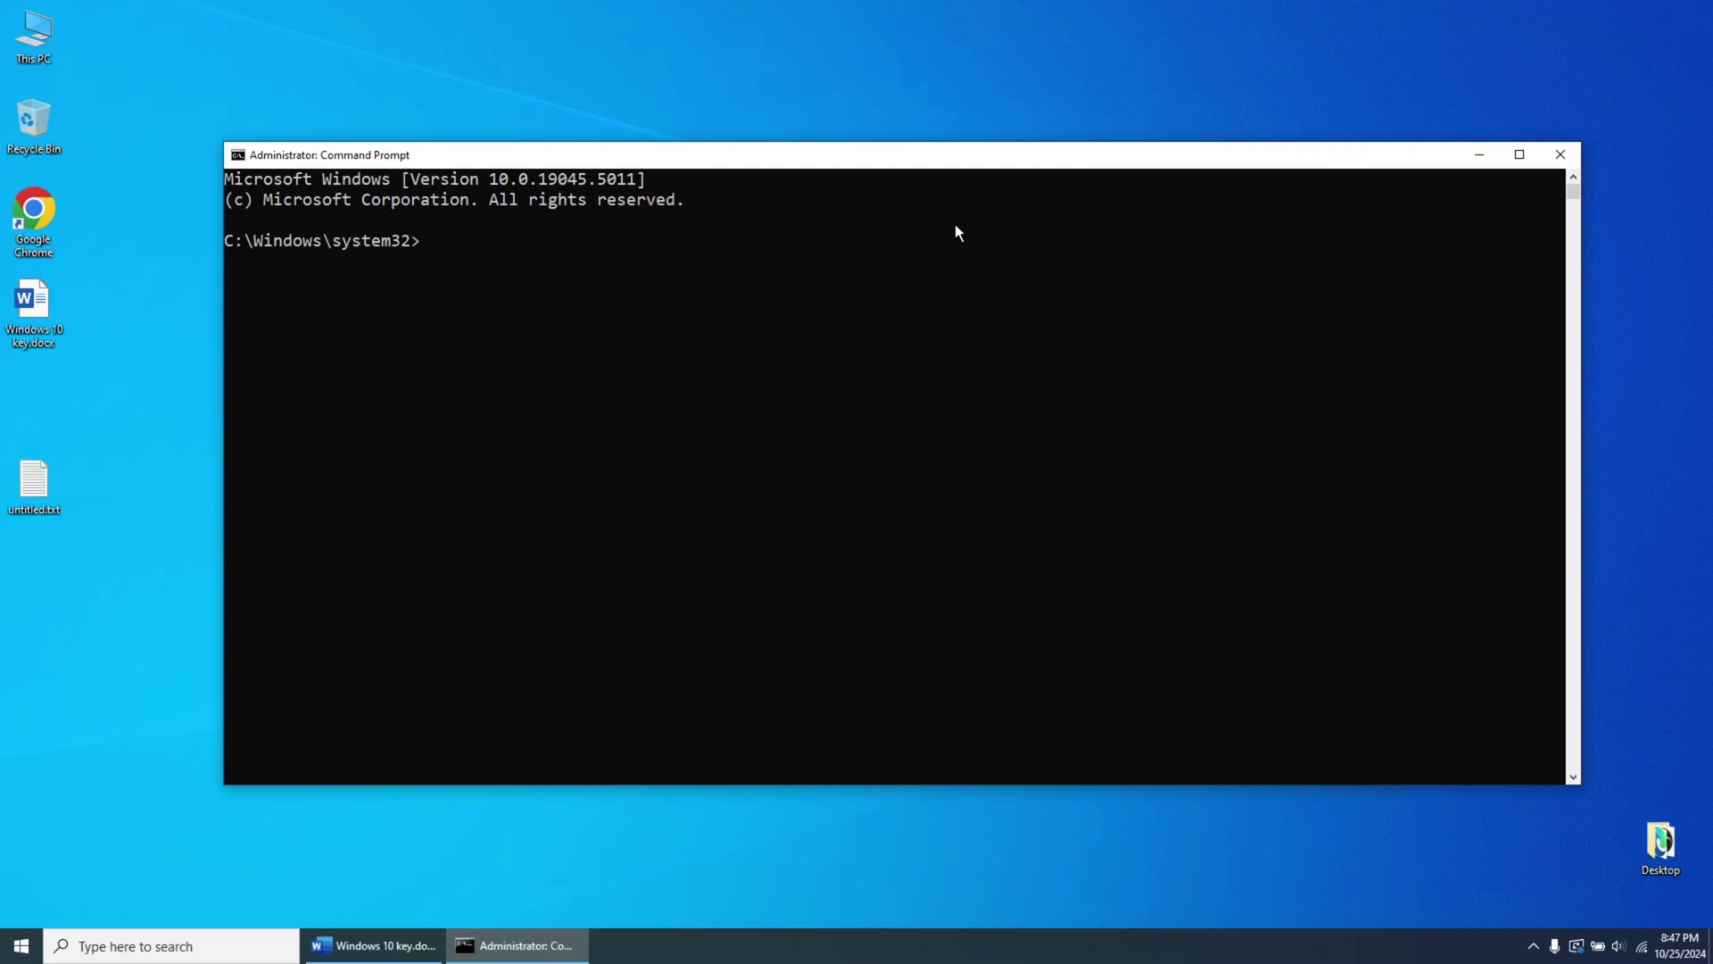
Step: Switch to the Word document Windows 10 key.docx and copy the command "wmic path softwareLicensingService get OA3xOriginalProductKey"
left_click(386, 951)
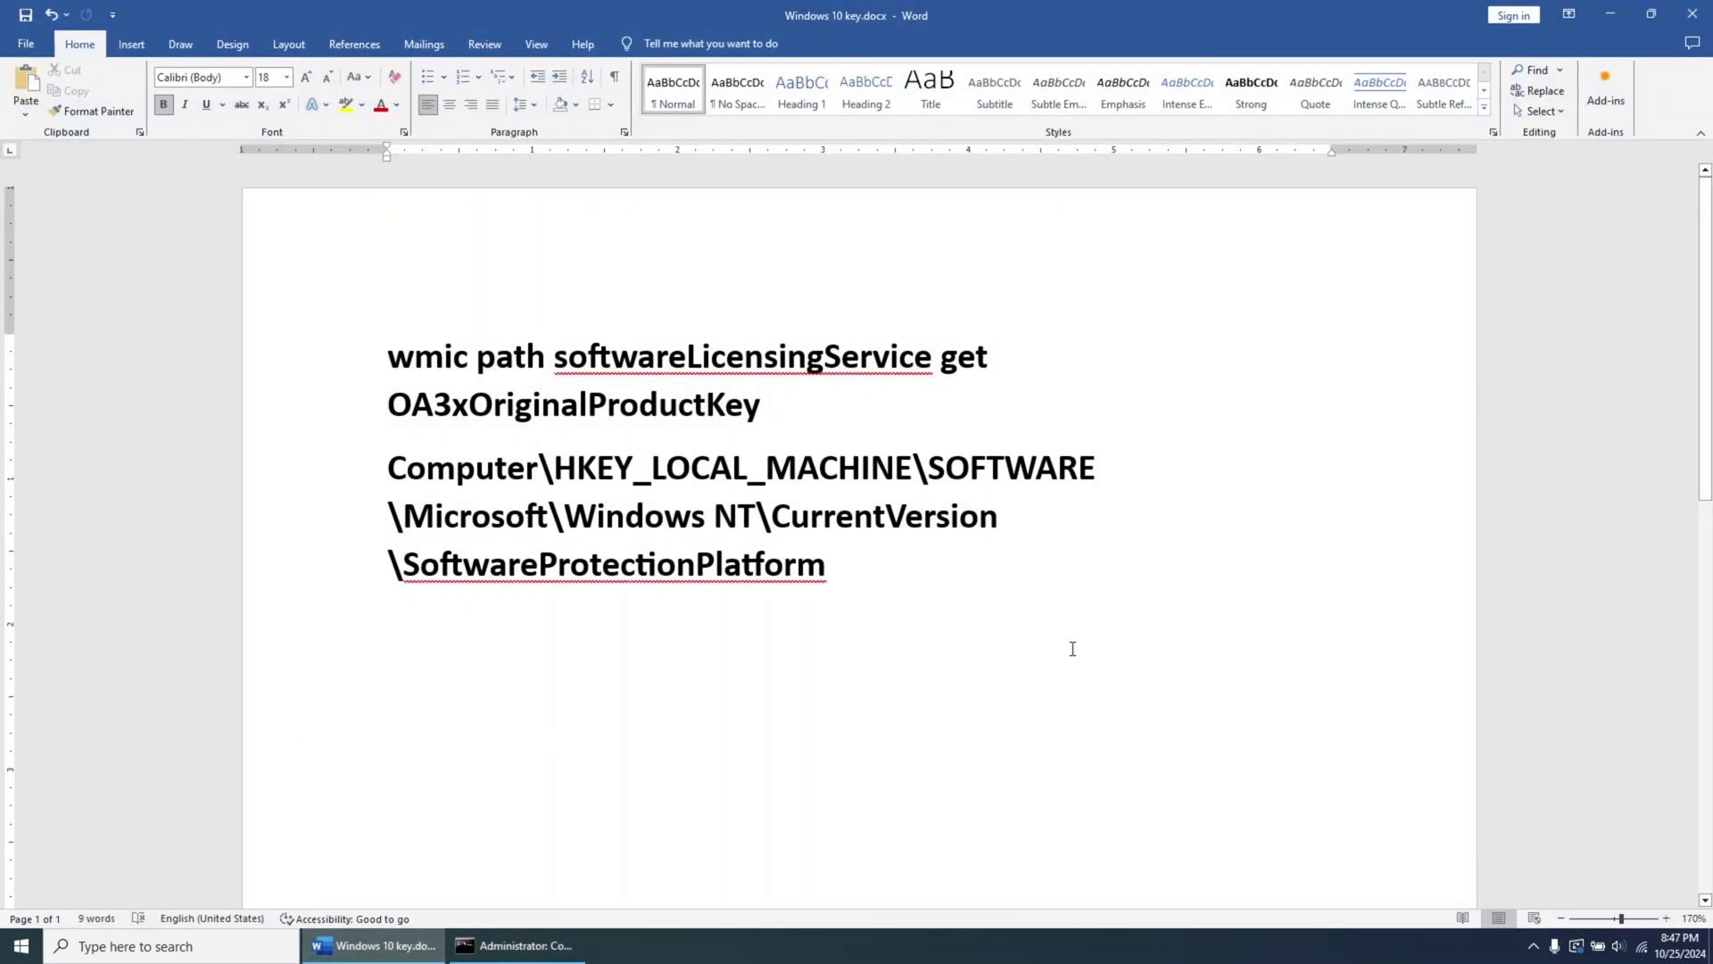
left_click_drag(1708, 237, 1709, 284)
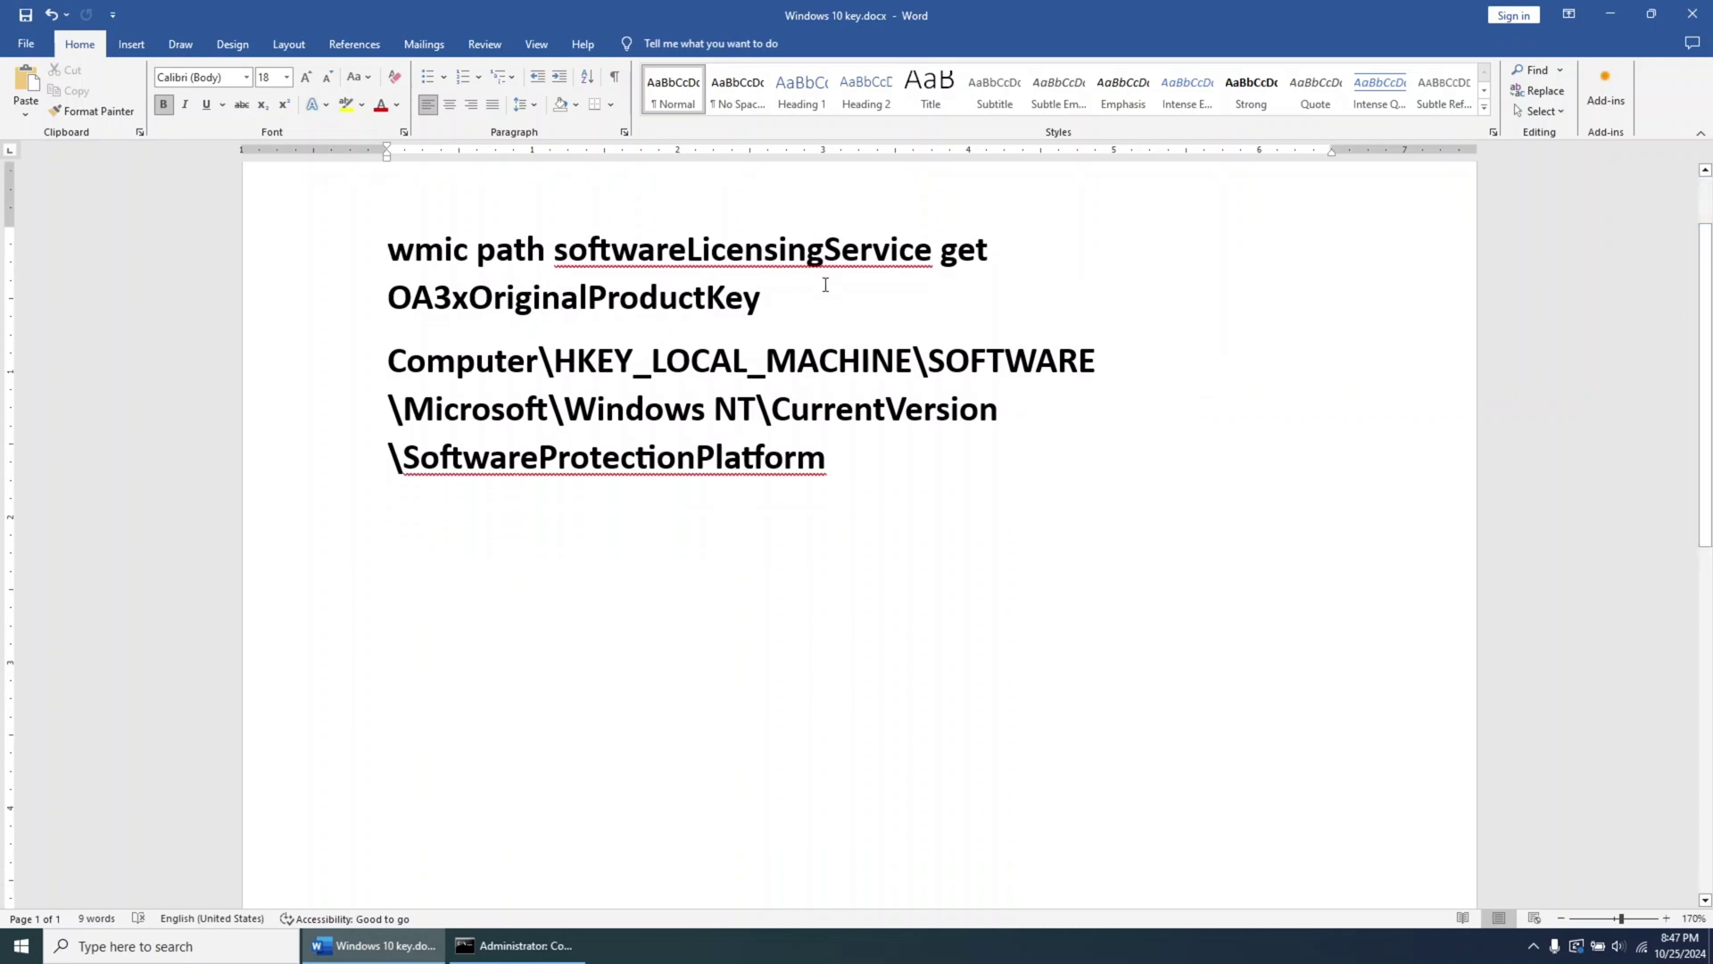
left_click(541, 297)
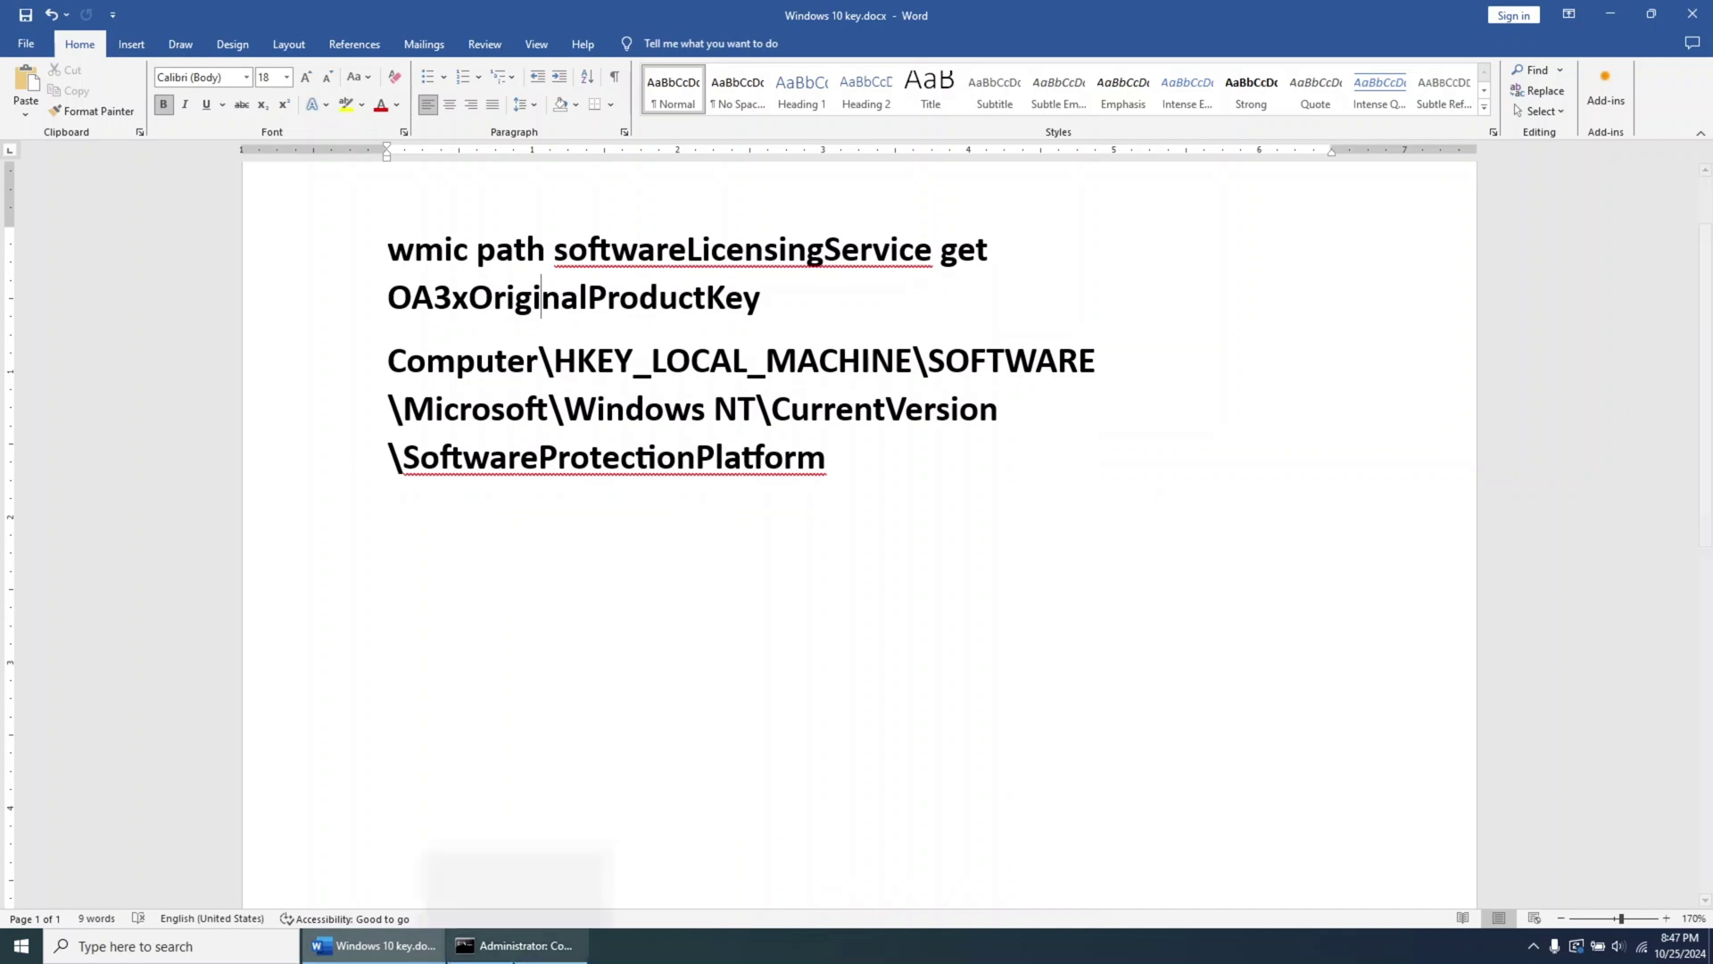
left_click(516, 946)
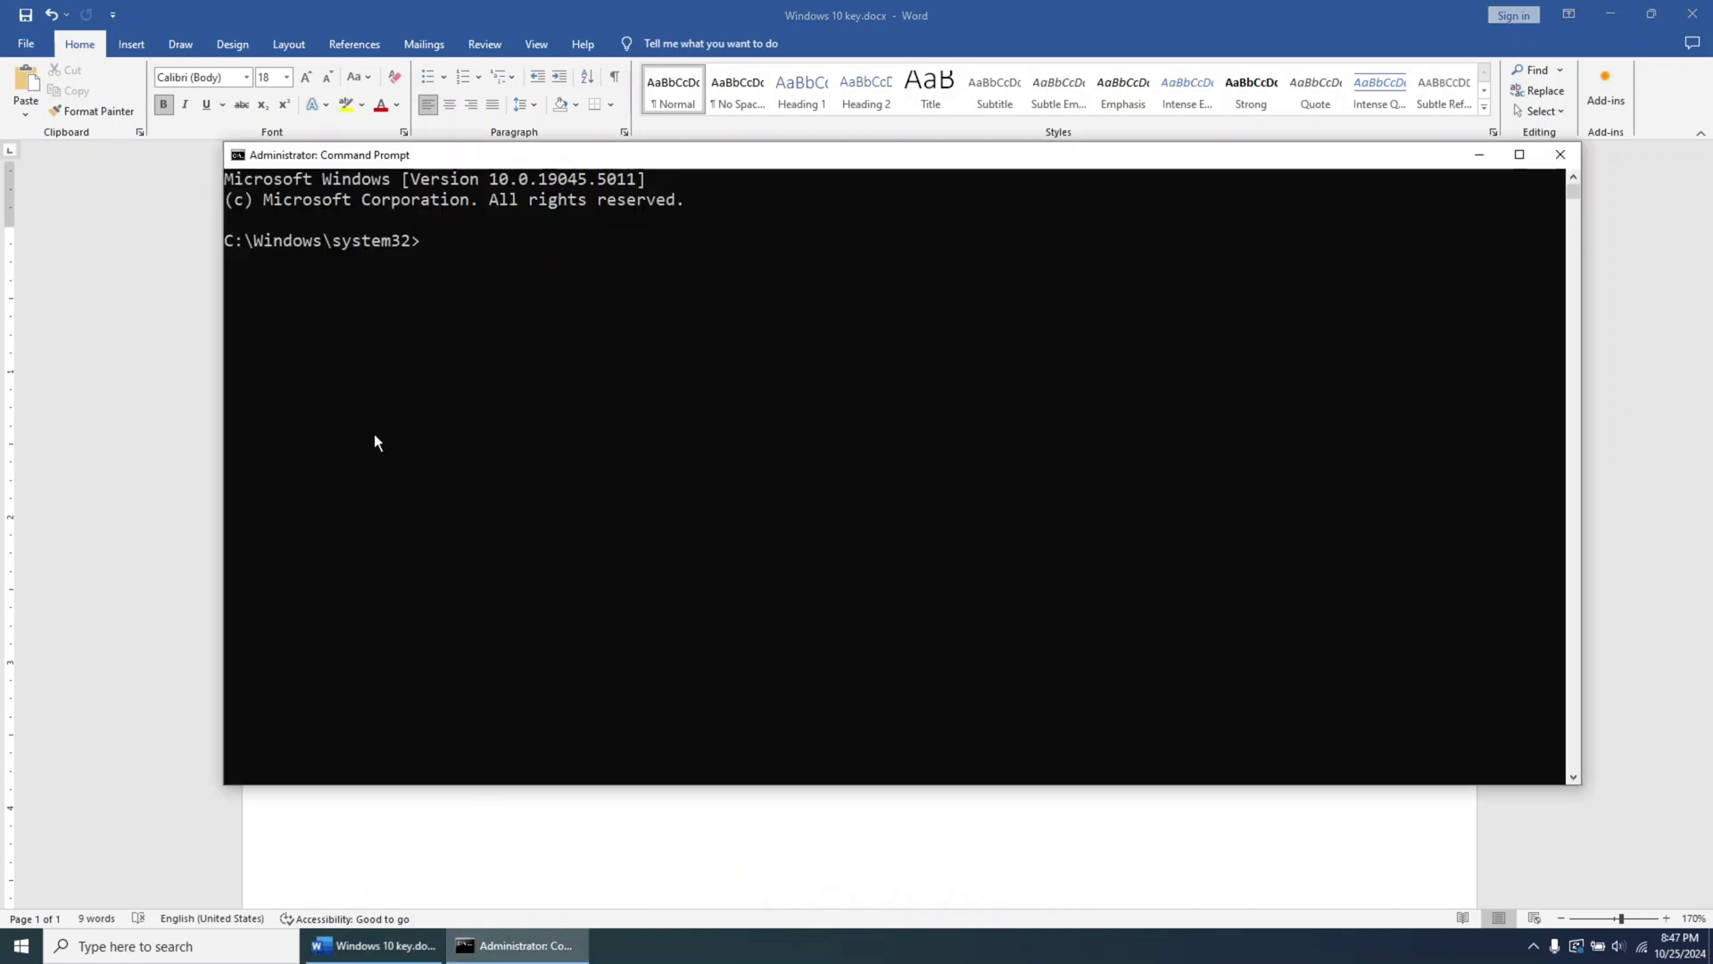
left_click(416, 944)
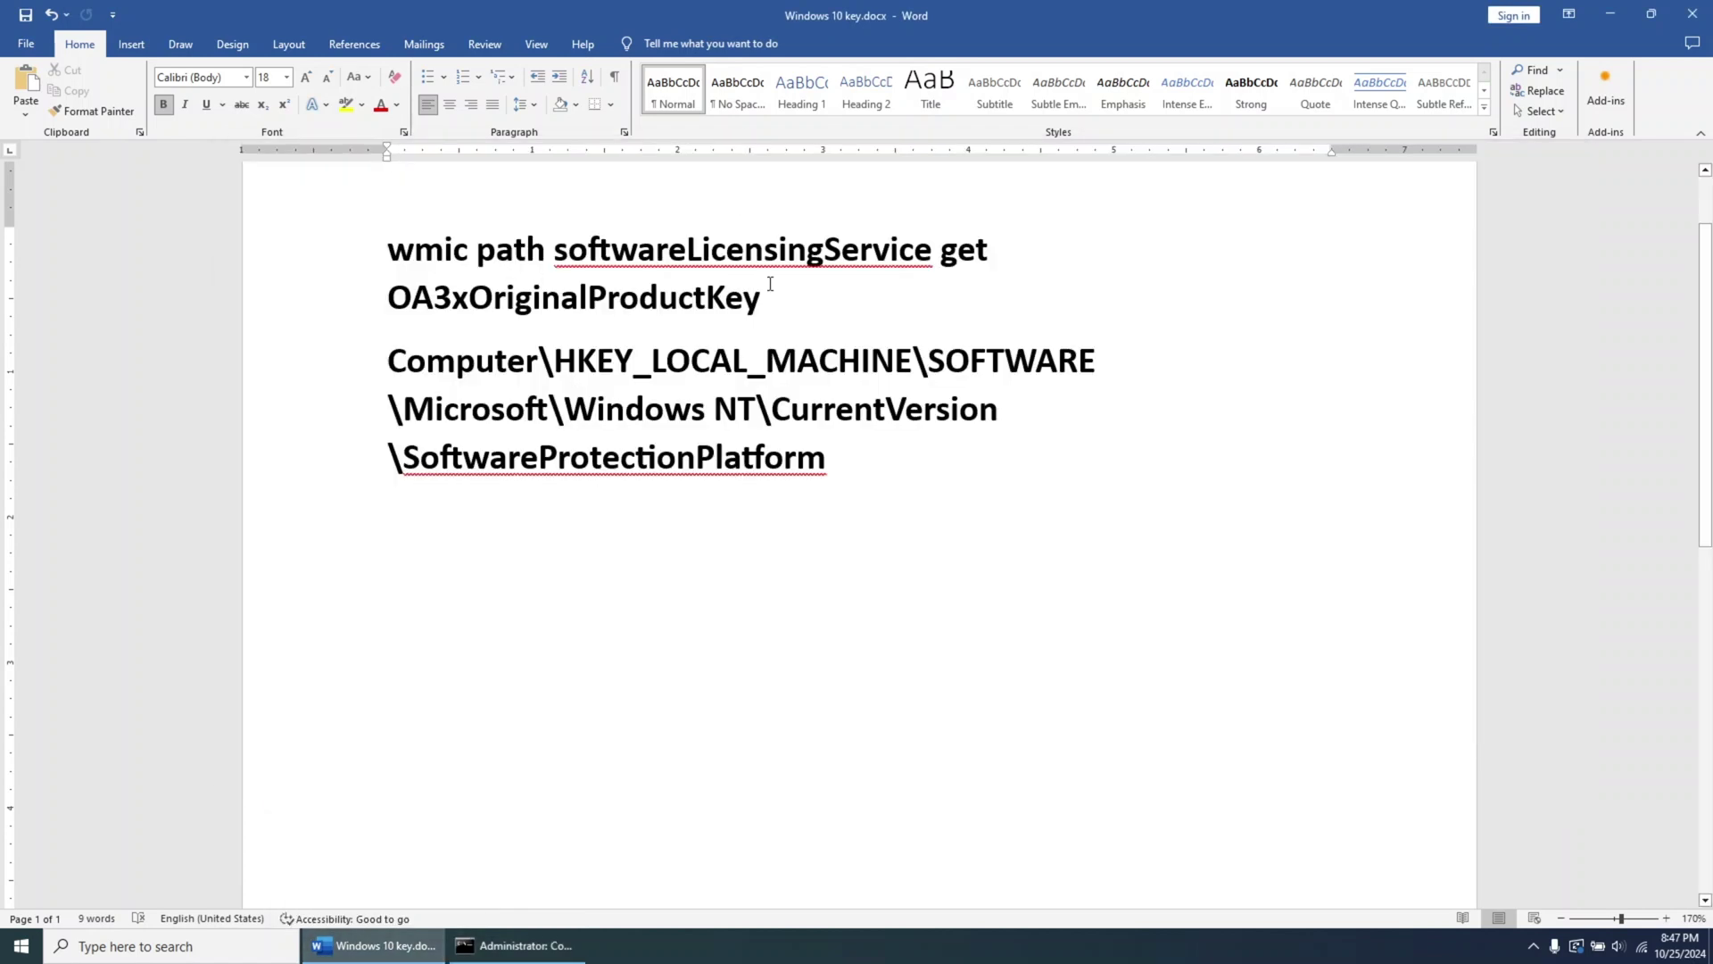
left_click_drag(766, 297, 389, 242)
right_click(437, 248)
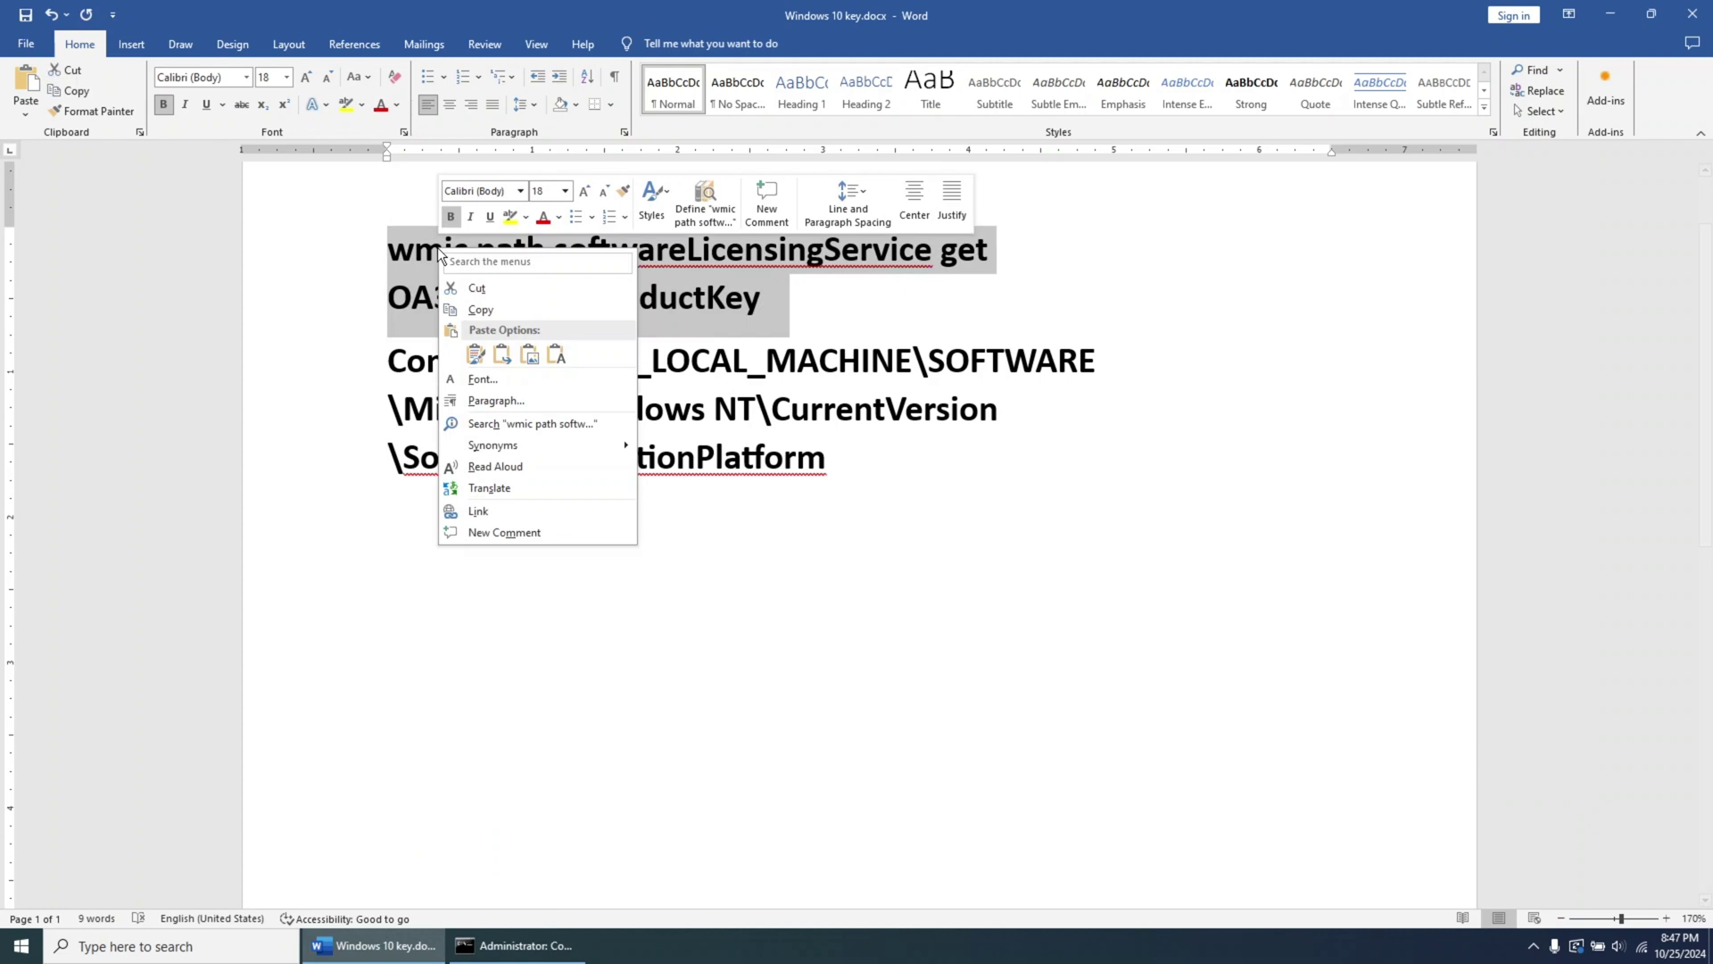
left_click(498, 313)
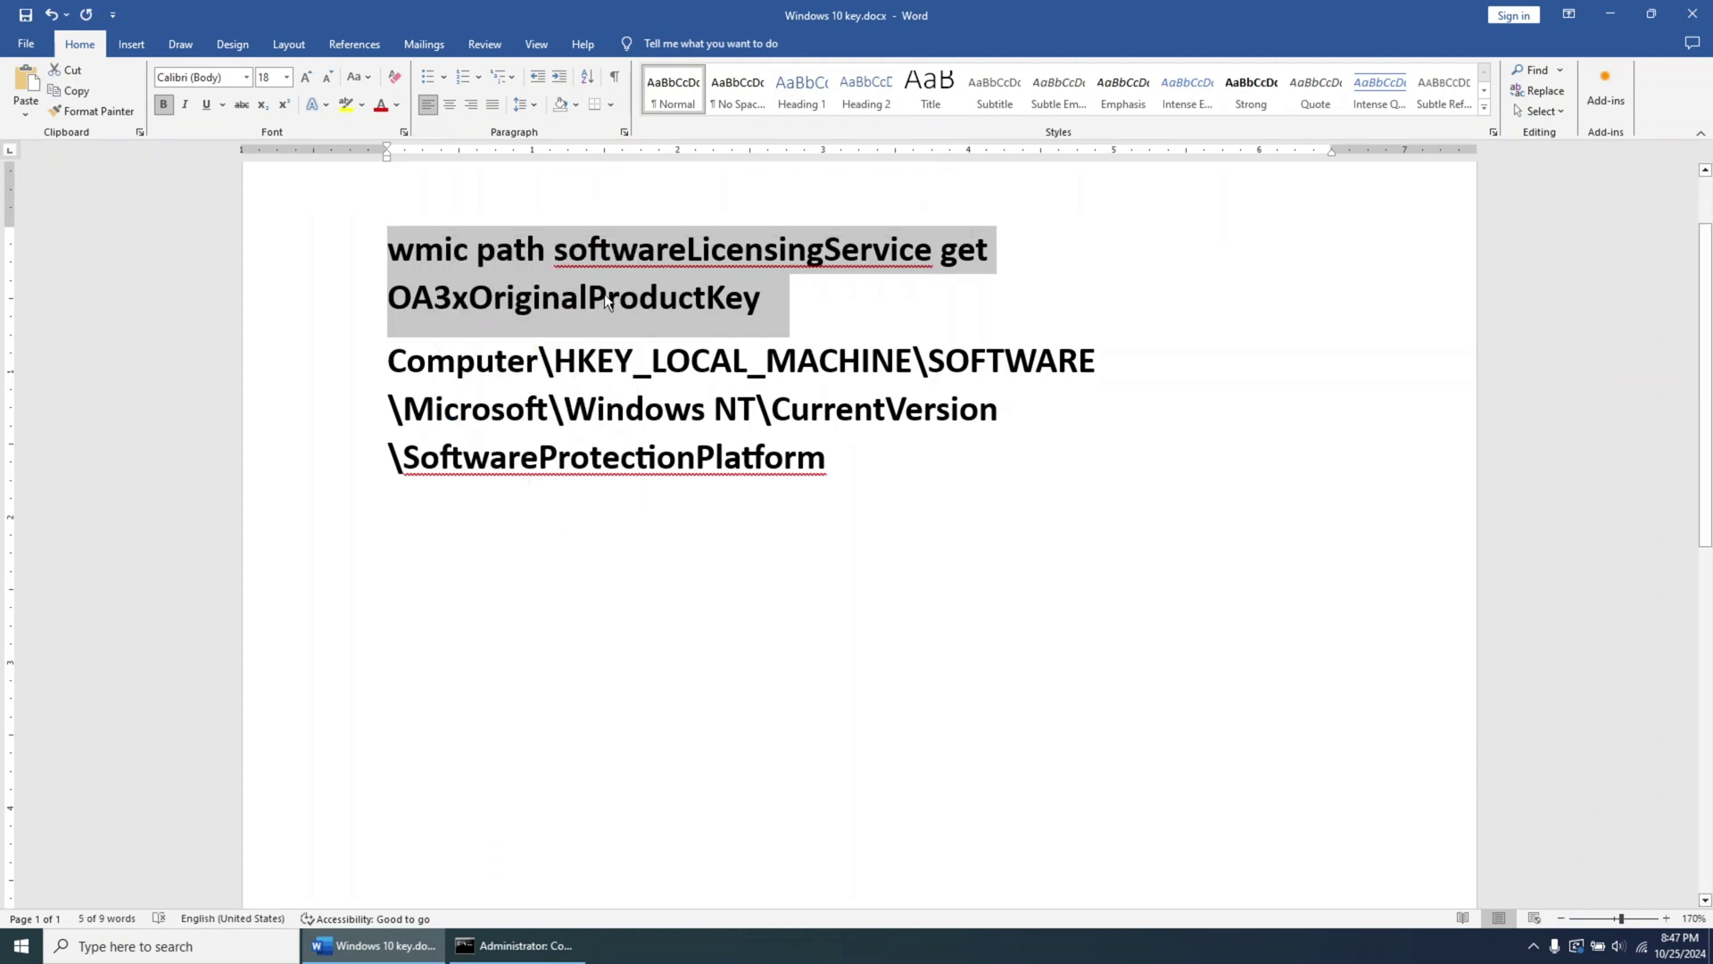
Step: Run the copied wmic command in the administrator Command Prompt and select the product key in its output
left_click(527, 947)
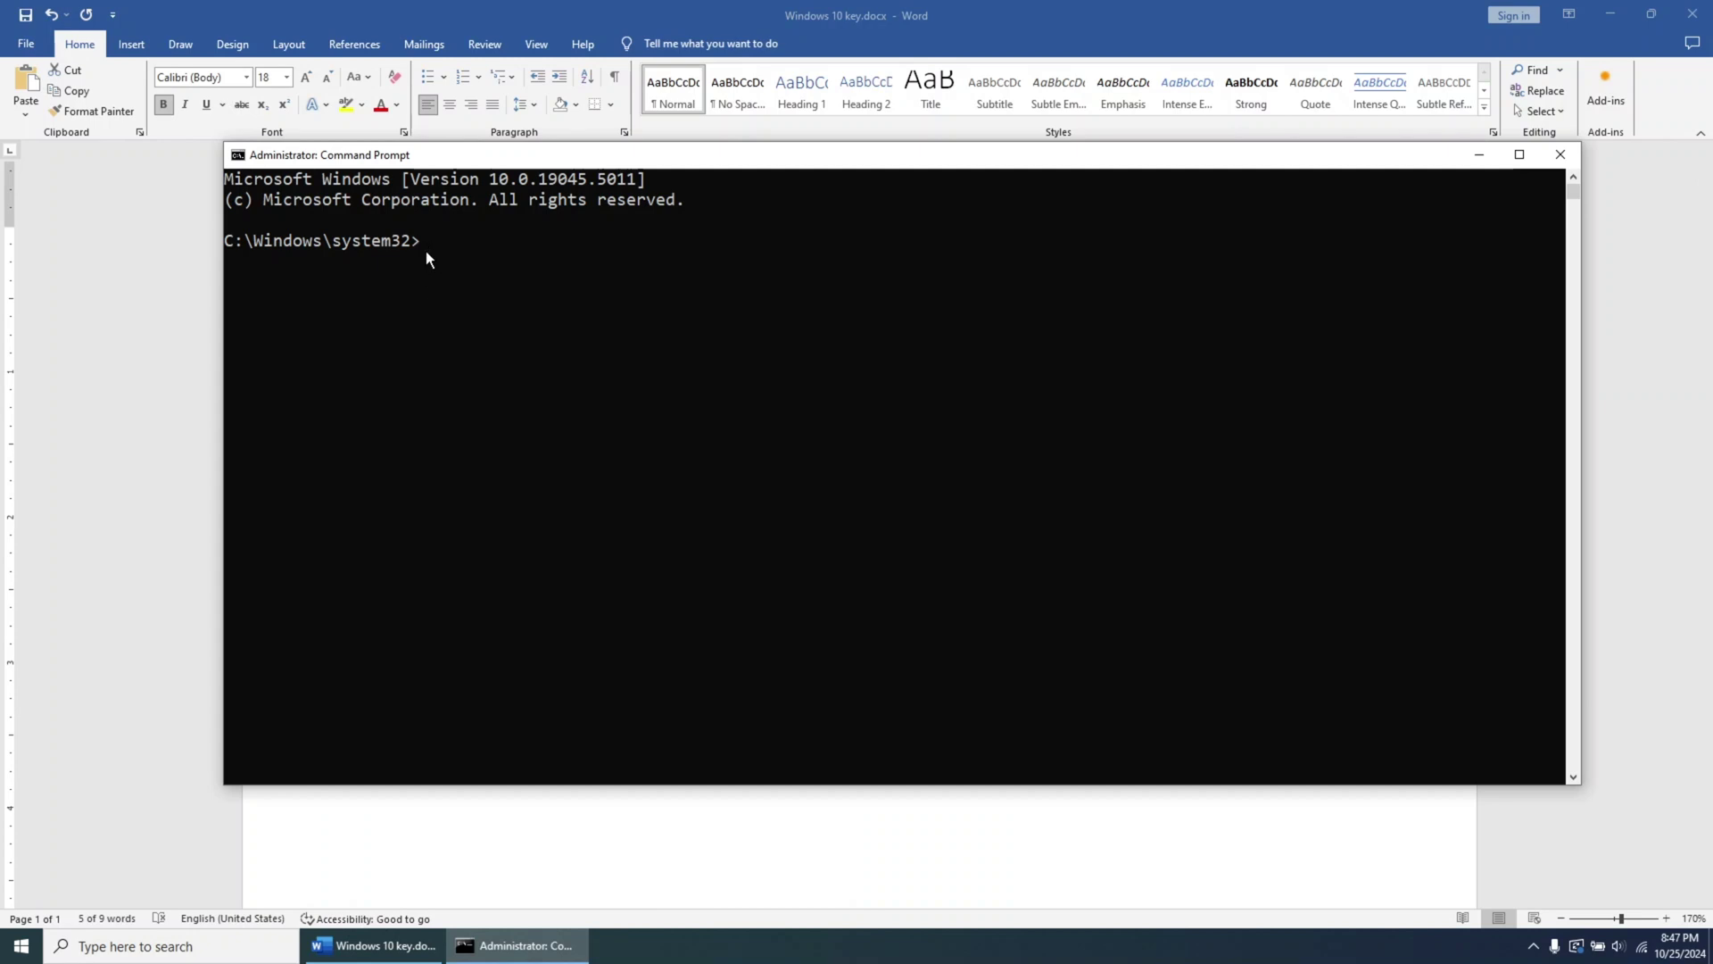
key("ctrl+v")
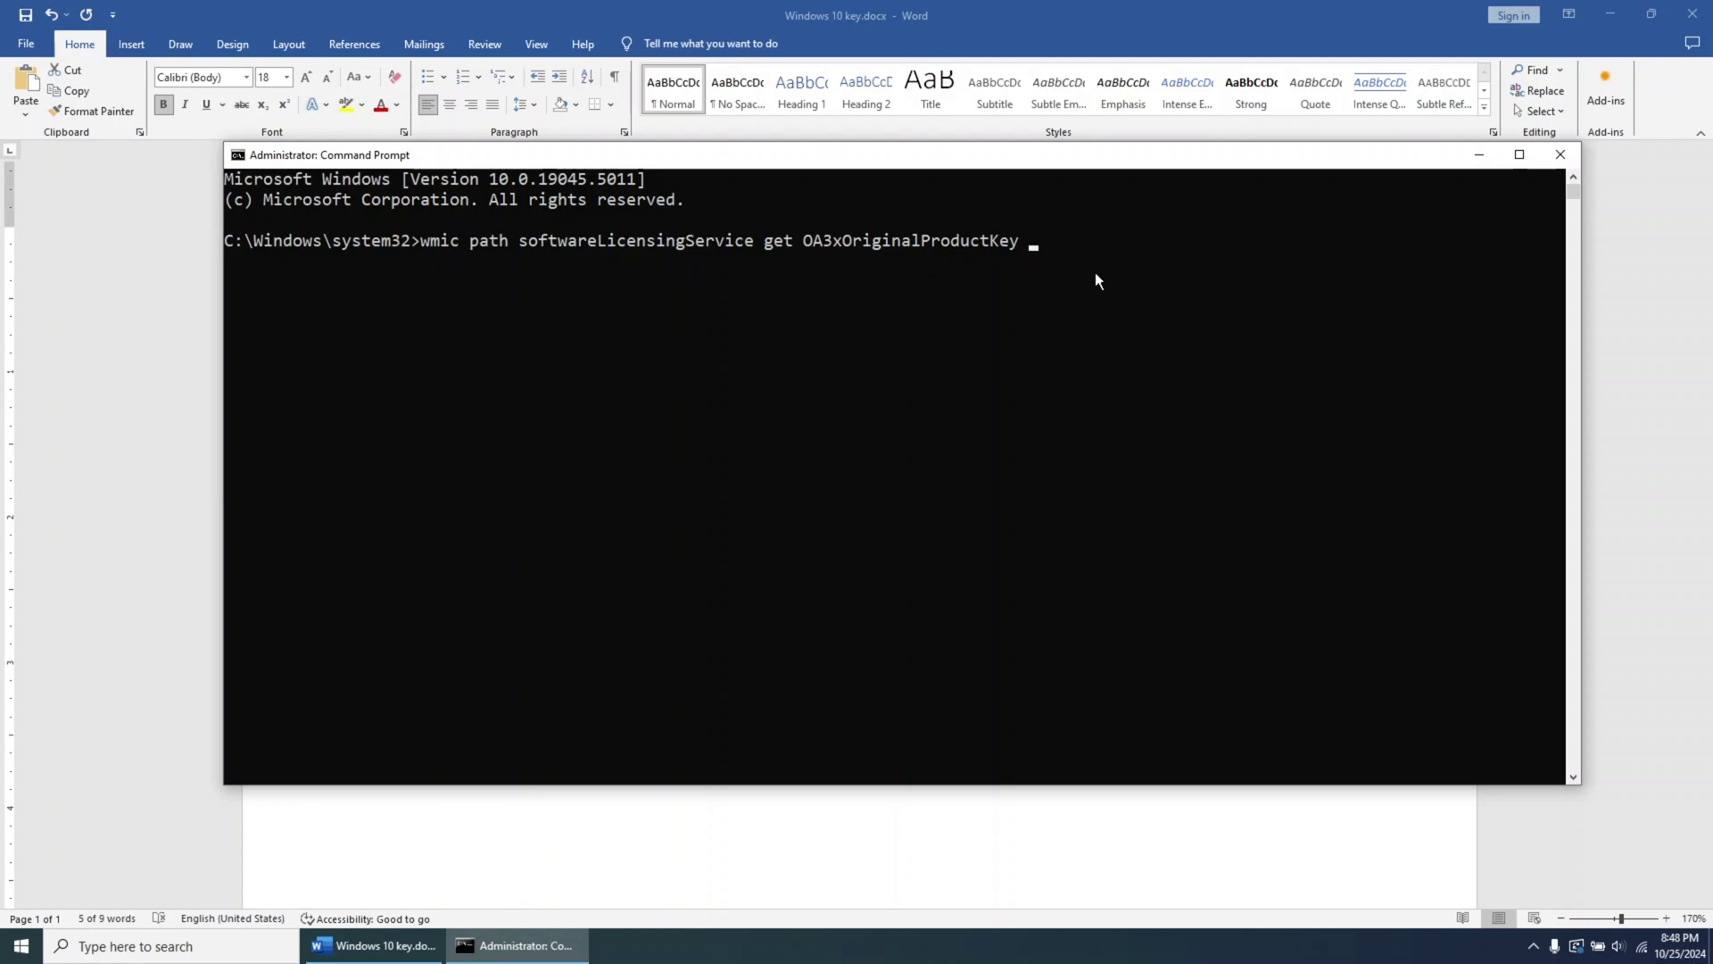
key("Return")
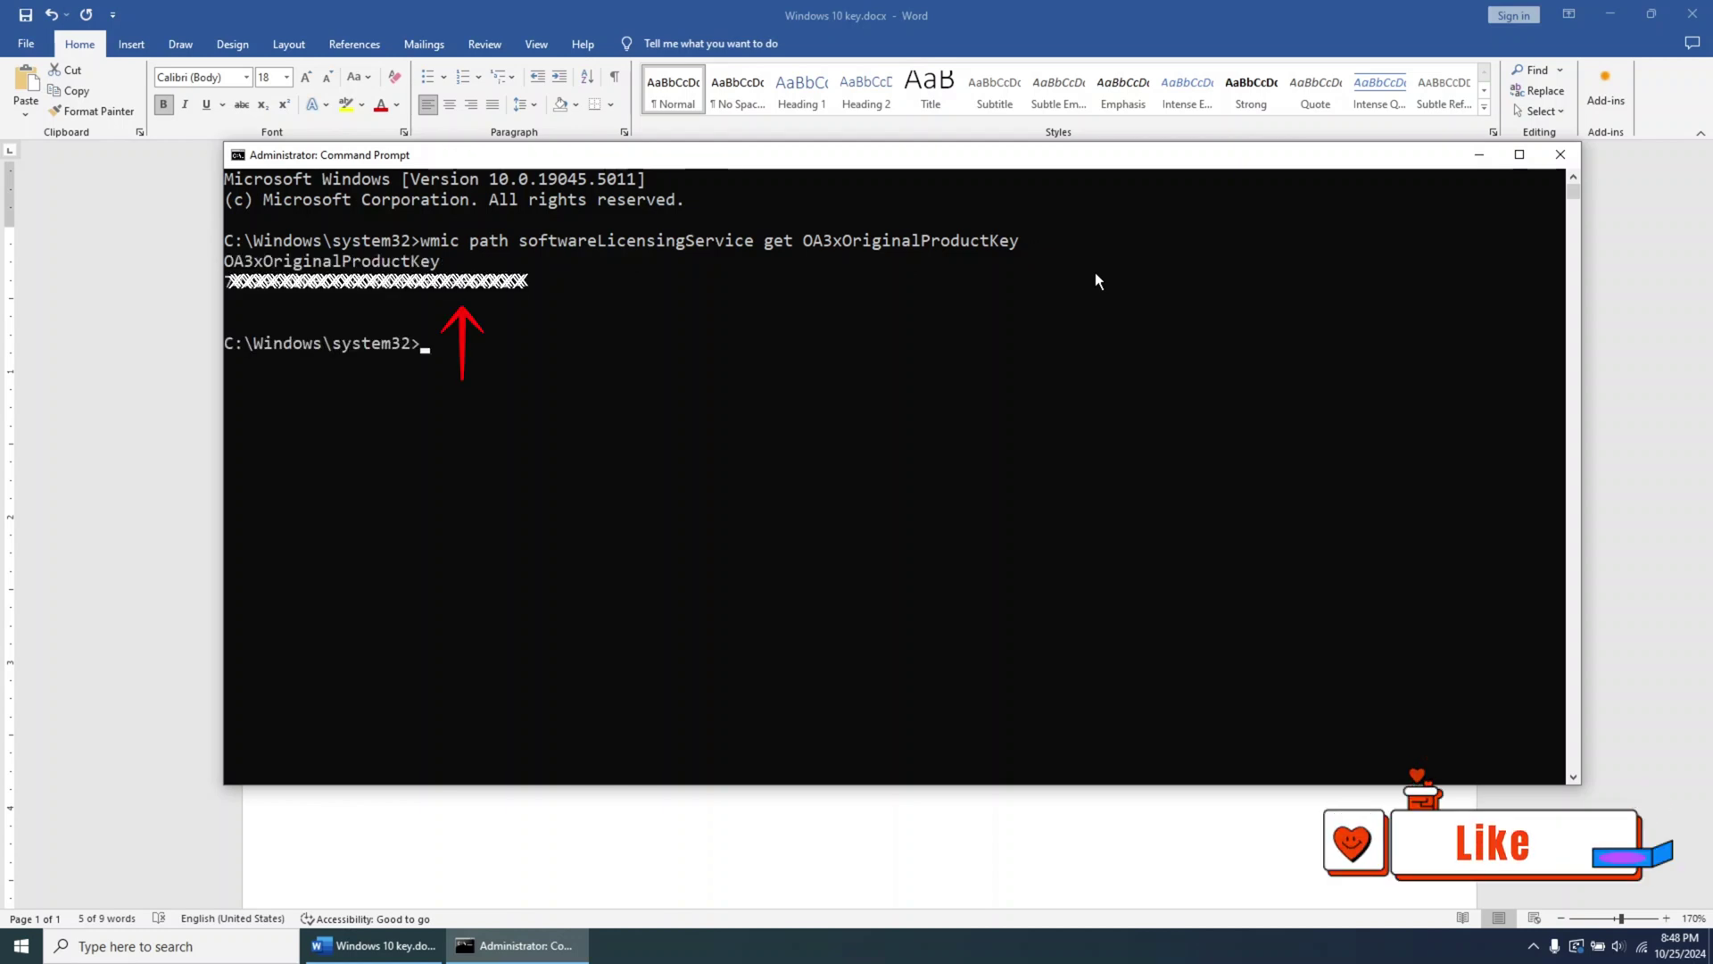
left_click_drag(527, 282, 224, 285)
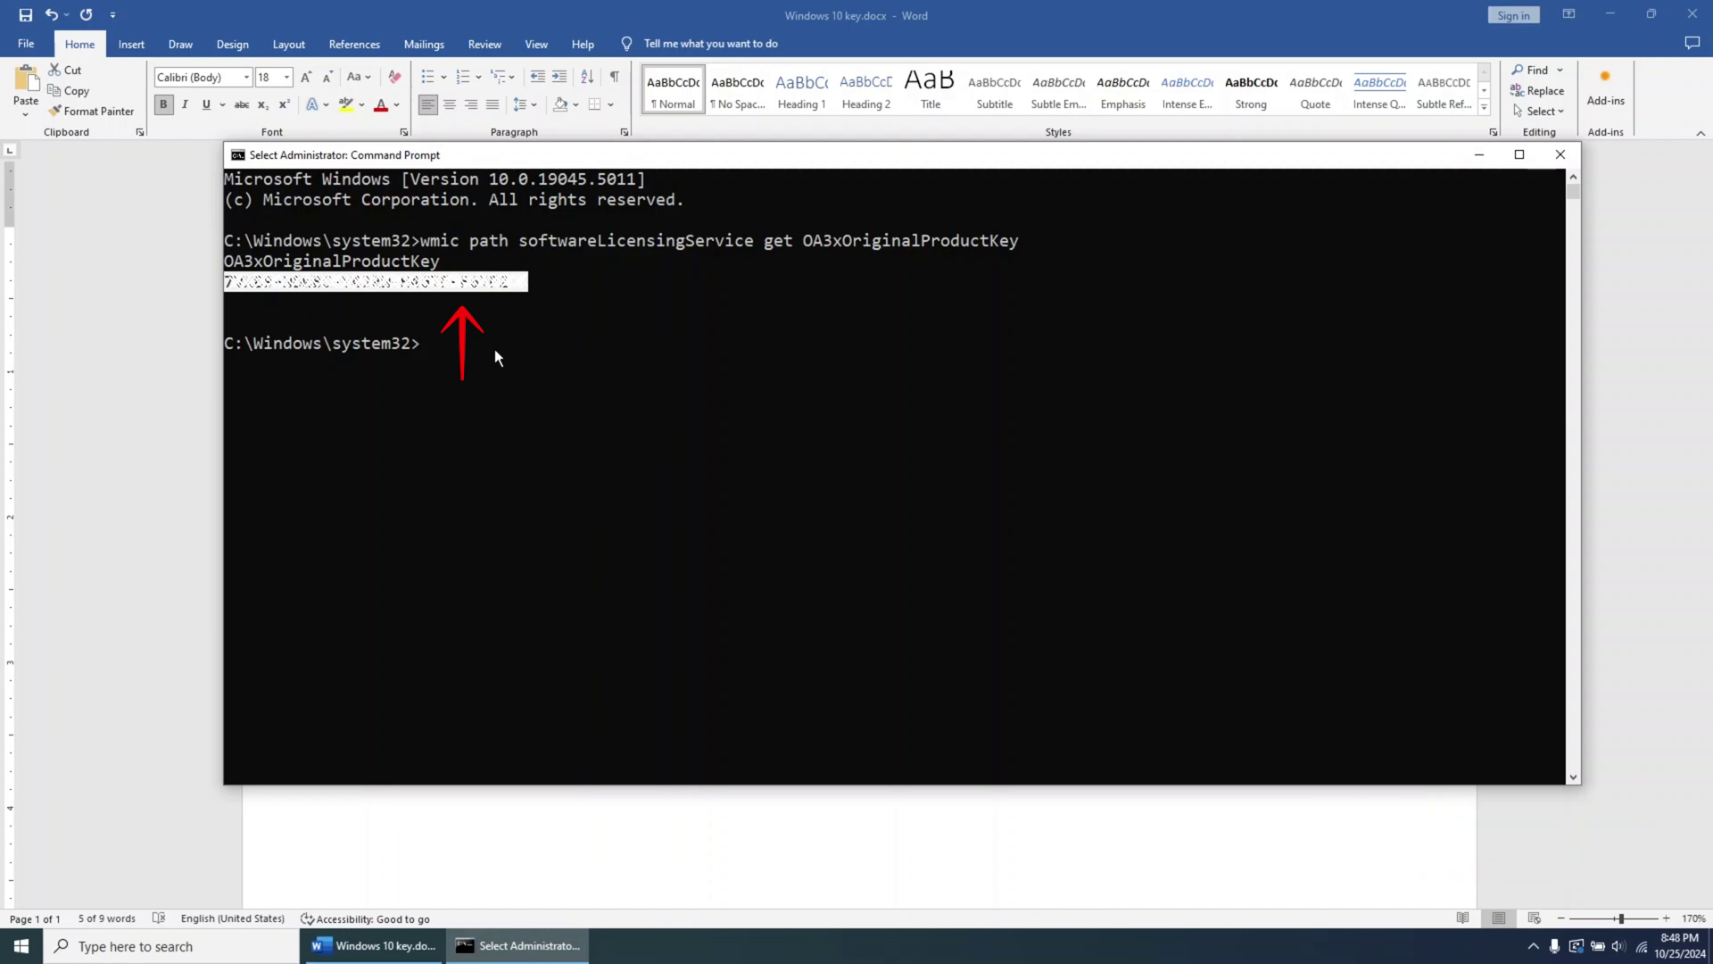
Step: Show the desktop and launch the Registry Editor by running regedit
key("super+d")
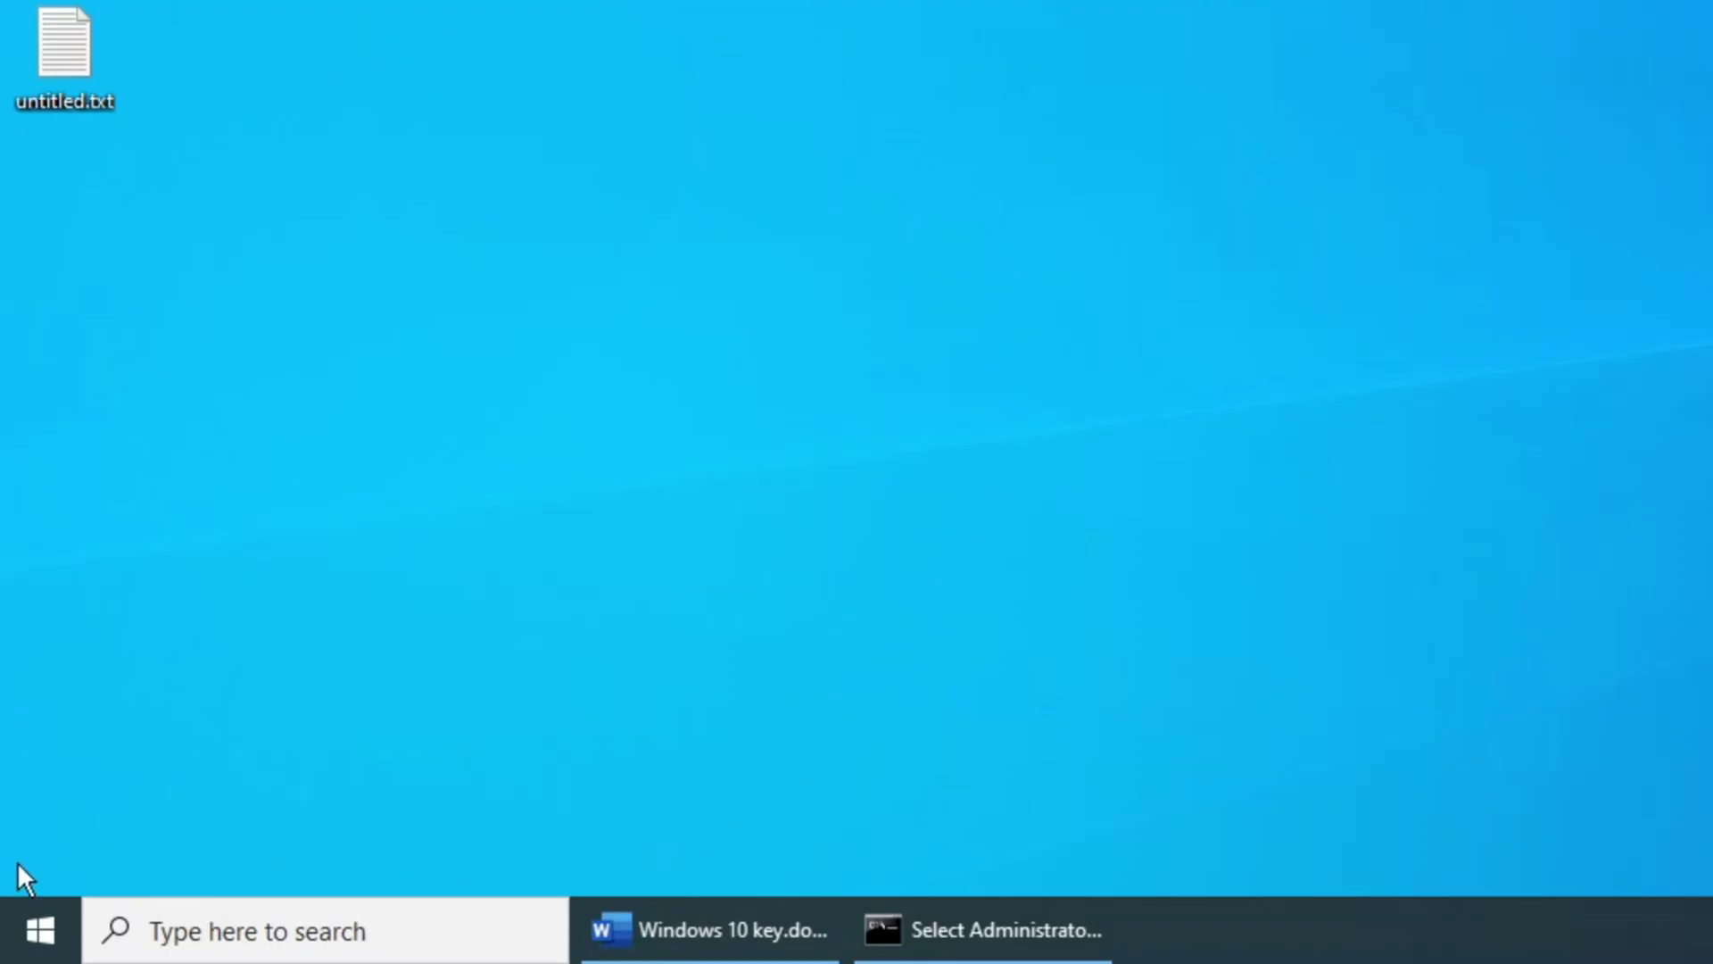
left_click(38, 939)
right_click(43, 928)
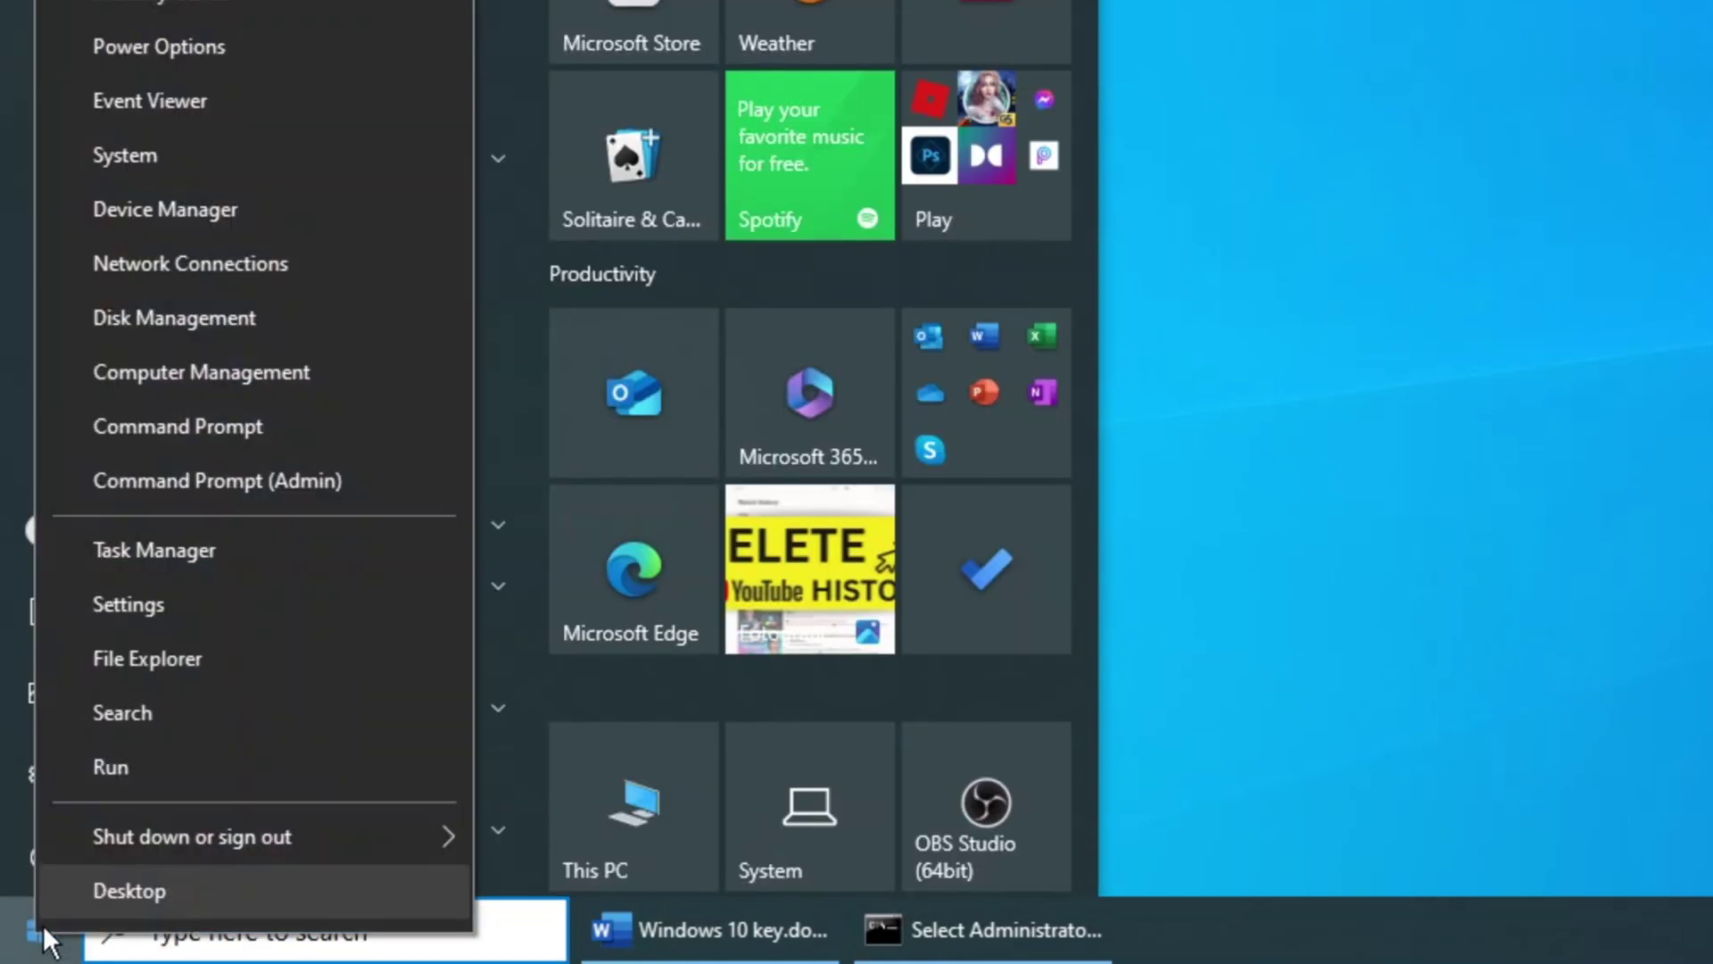
left_click(151, 769)
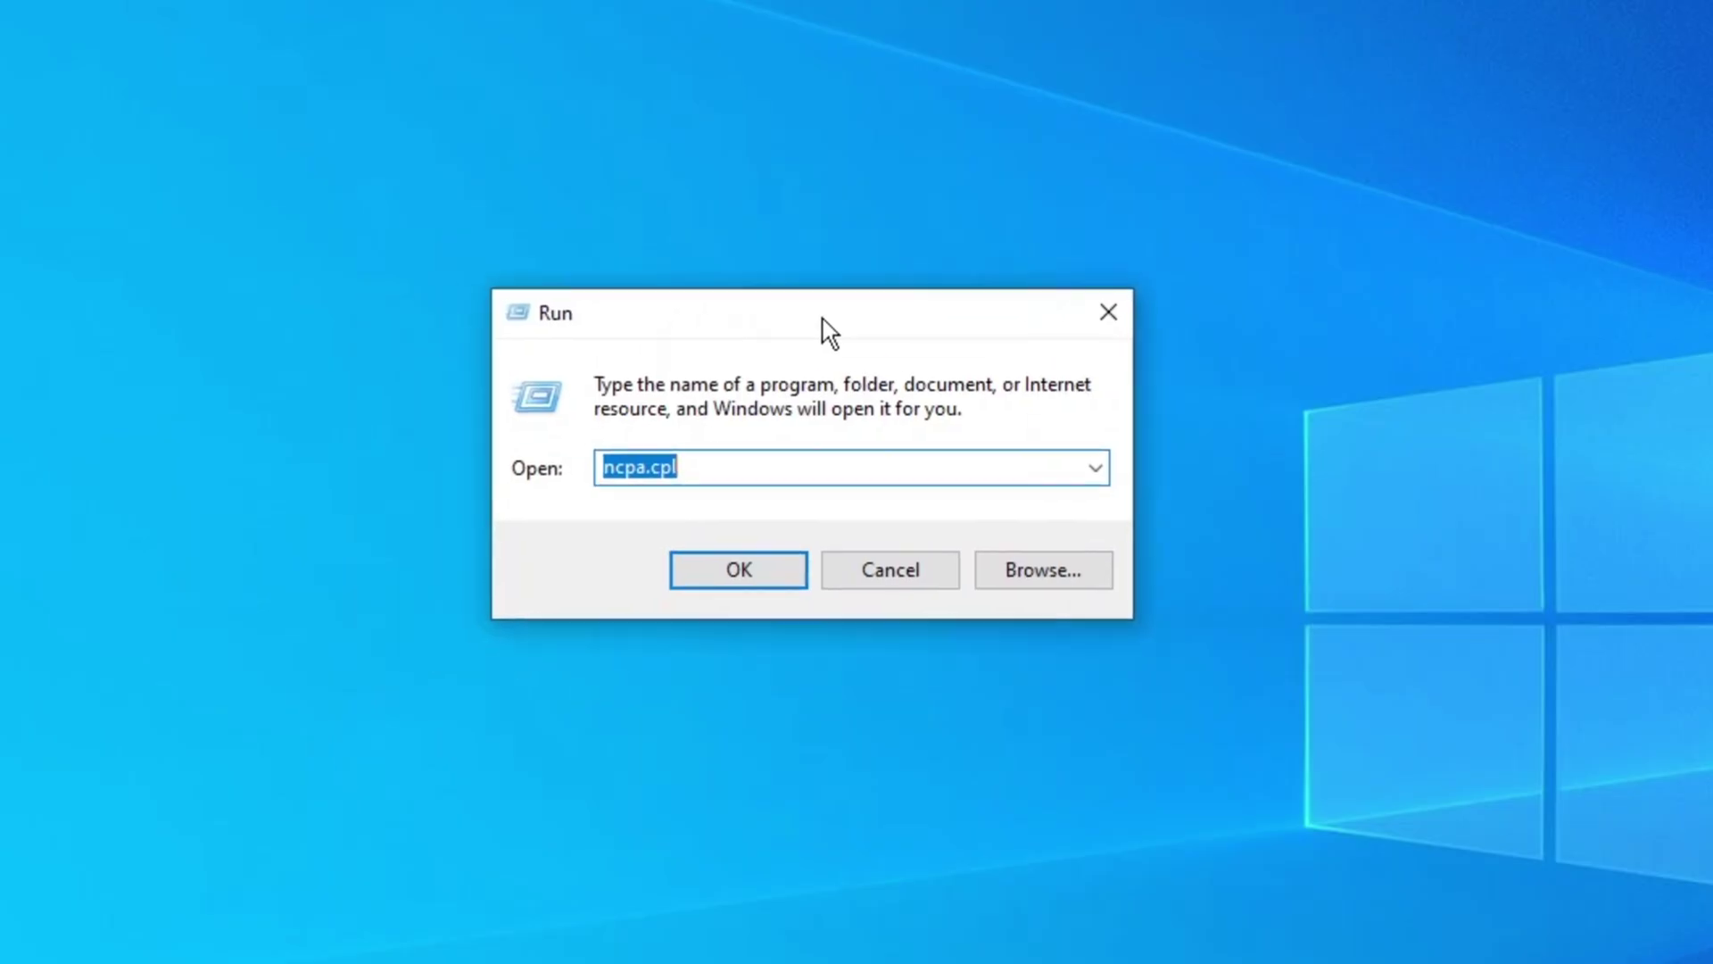
type("regedit")
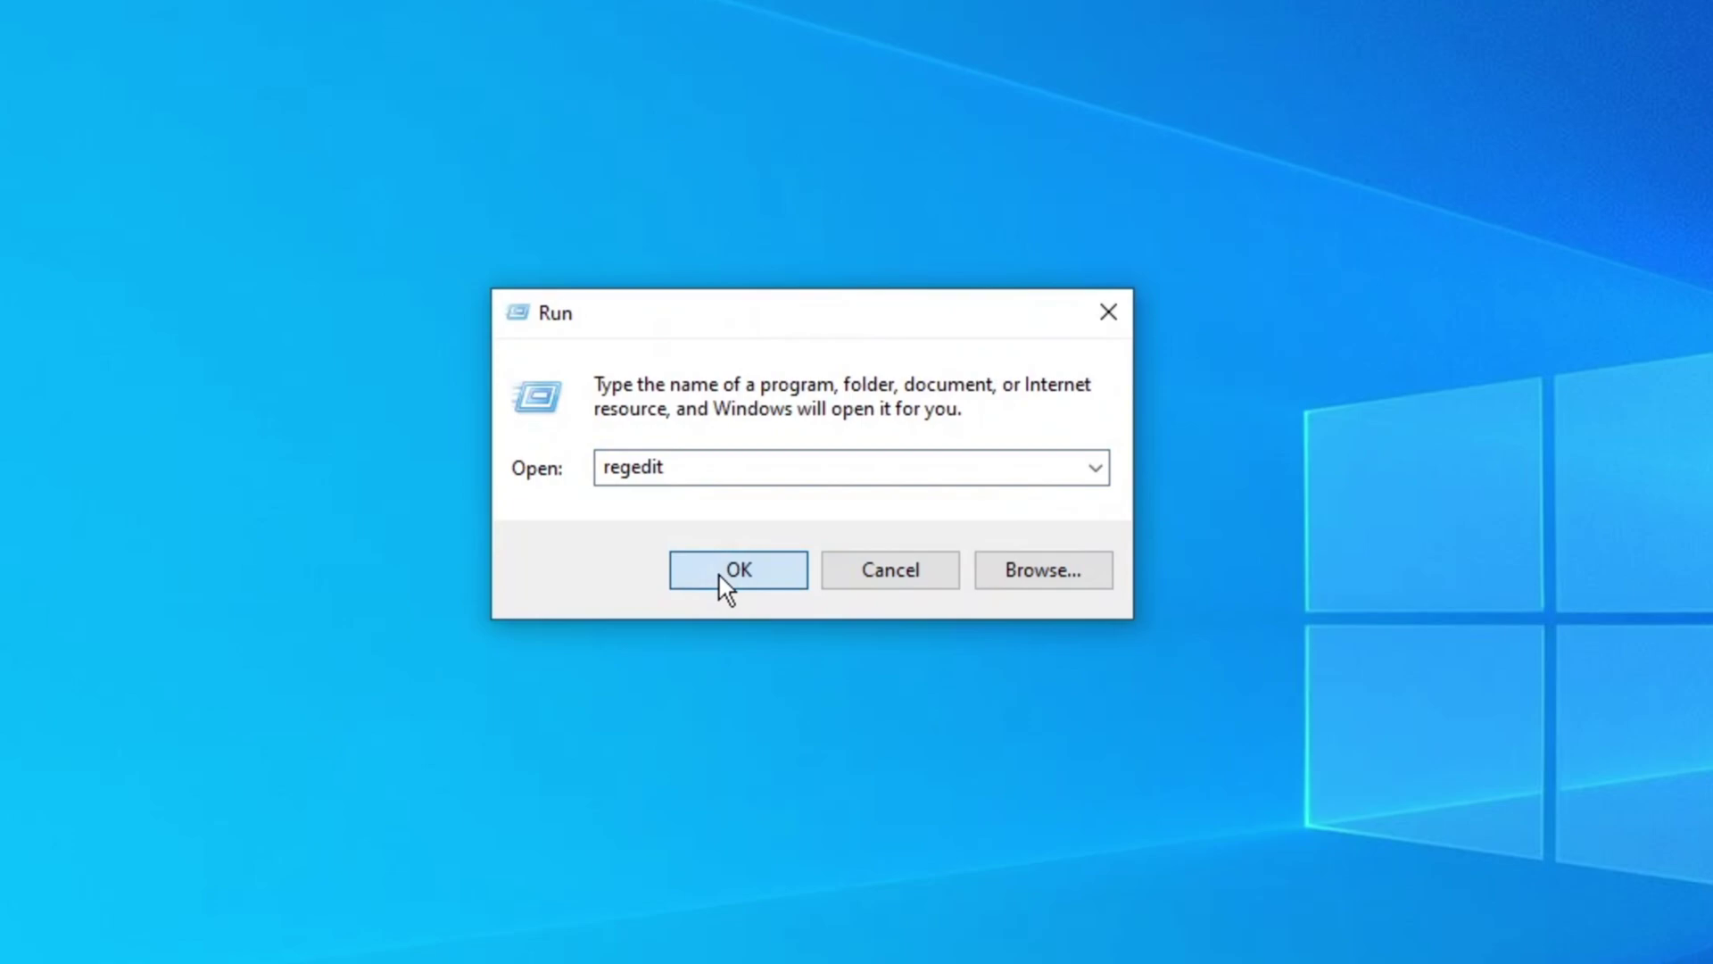
left_click(744, 569)
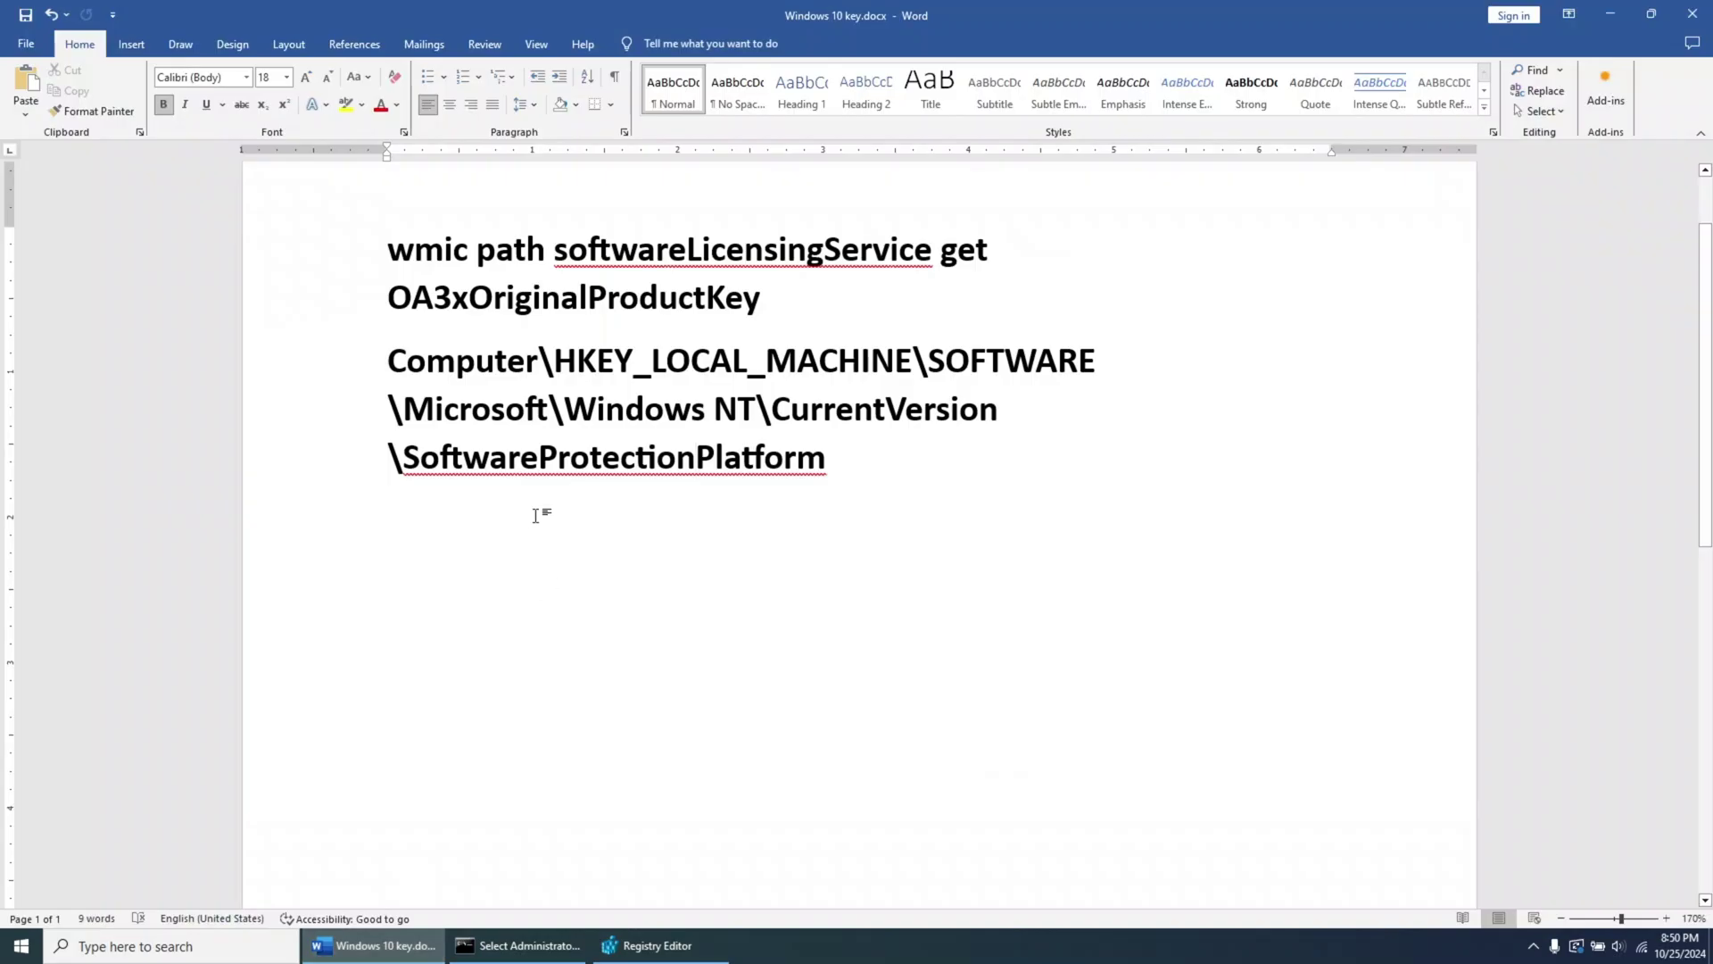
Step: Review the registry path ending in SoftwareProtectionPlatform in the Word document, highlighting its parts
key("ctrl+Up")
left_click_drag(571, 375, 1099, 364)
left_click_drag(401, 408, 918, 452)
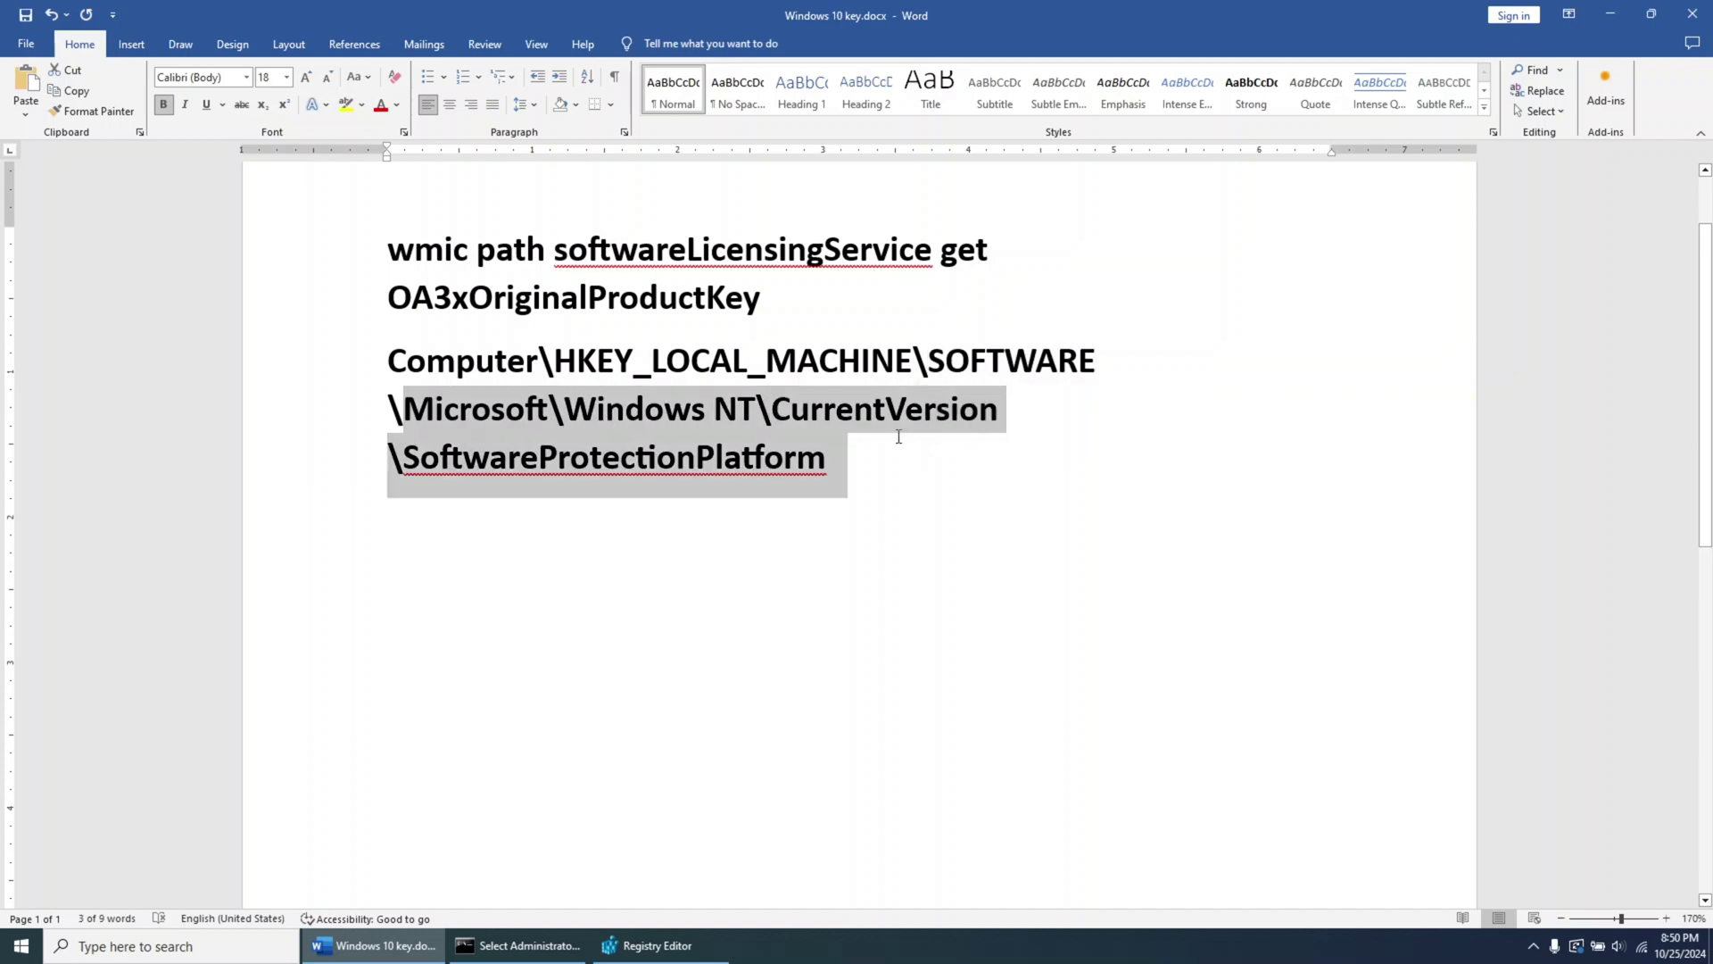
left_click(876, 463)
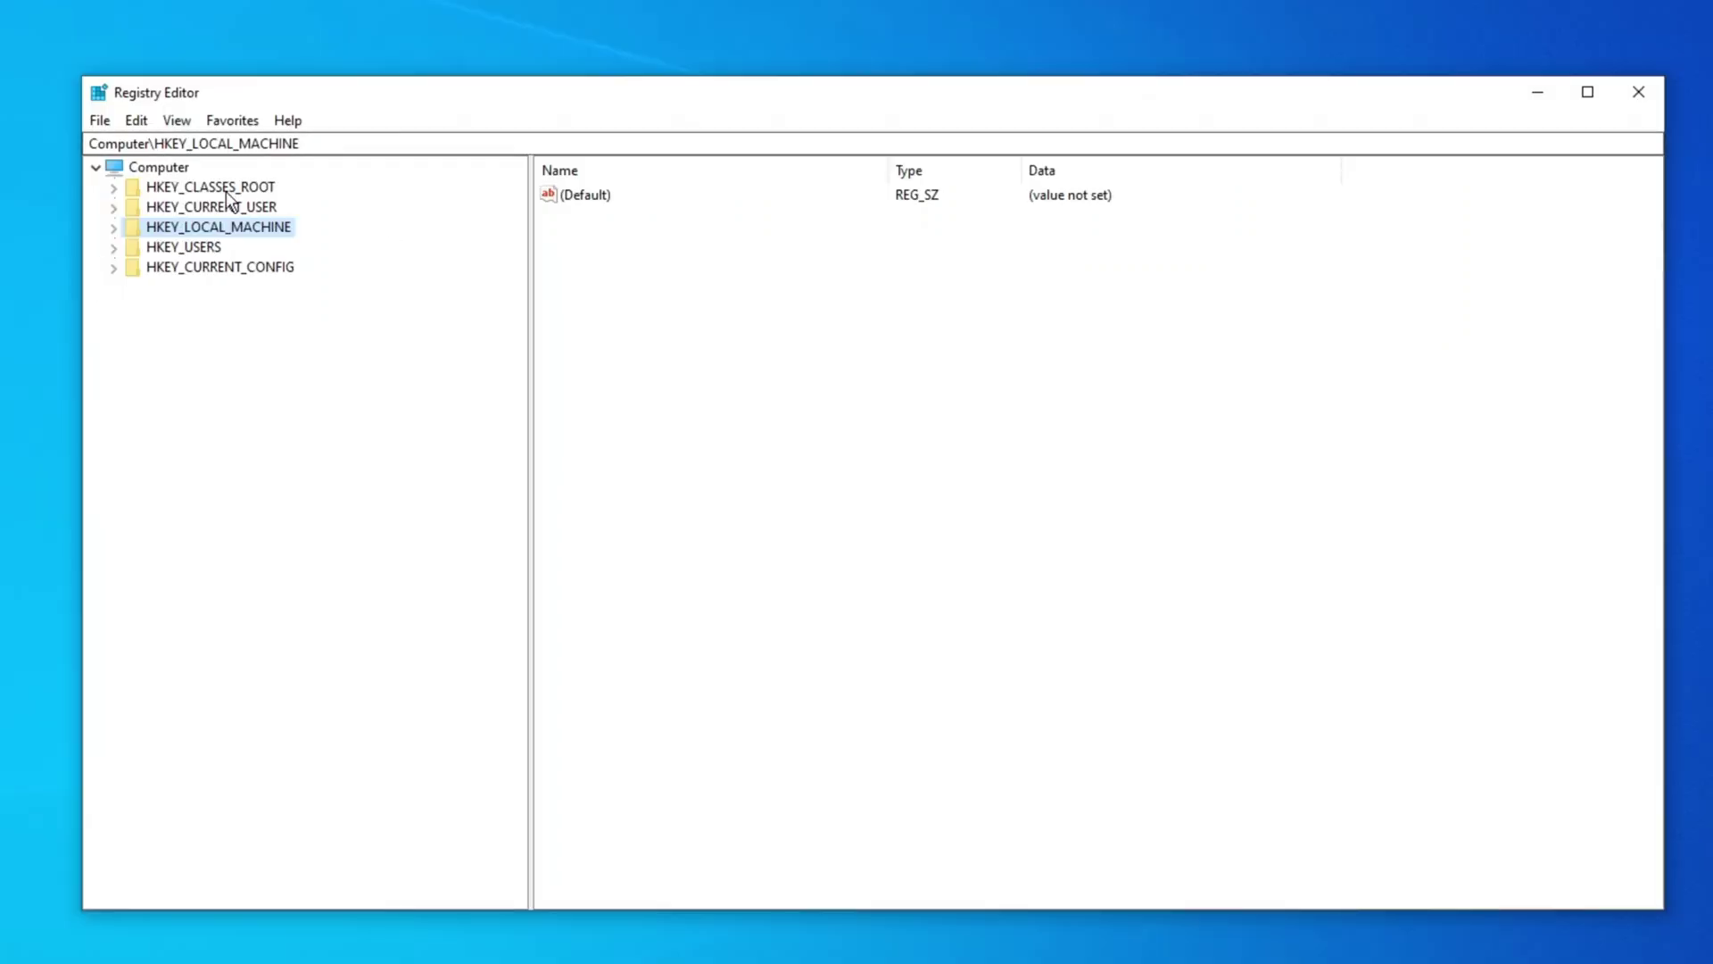
Step: In the Registry Editor, expand HKEY_LOCAL_MACHINE\SOFTWARE\Microsoft
left_click(228, 194)
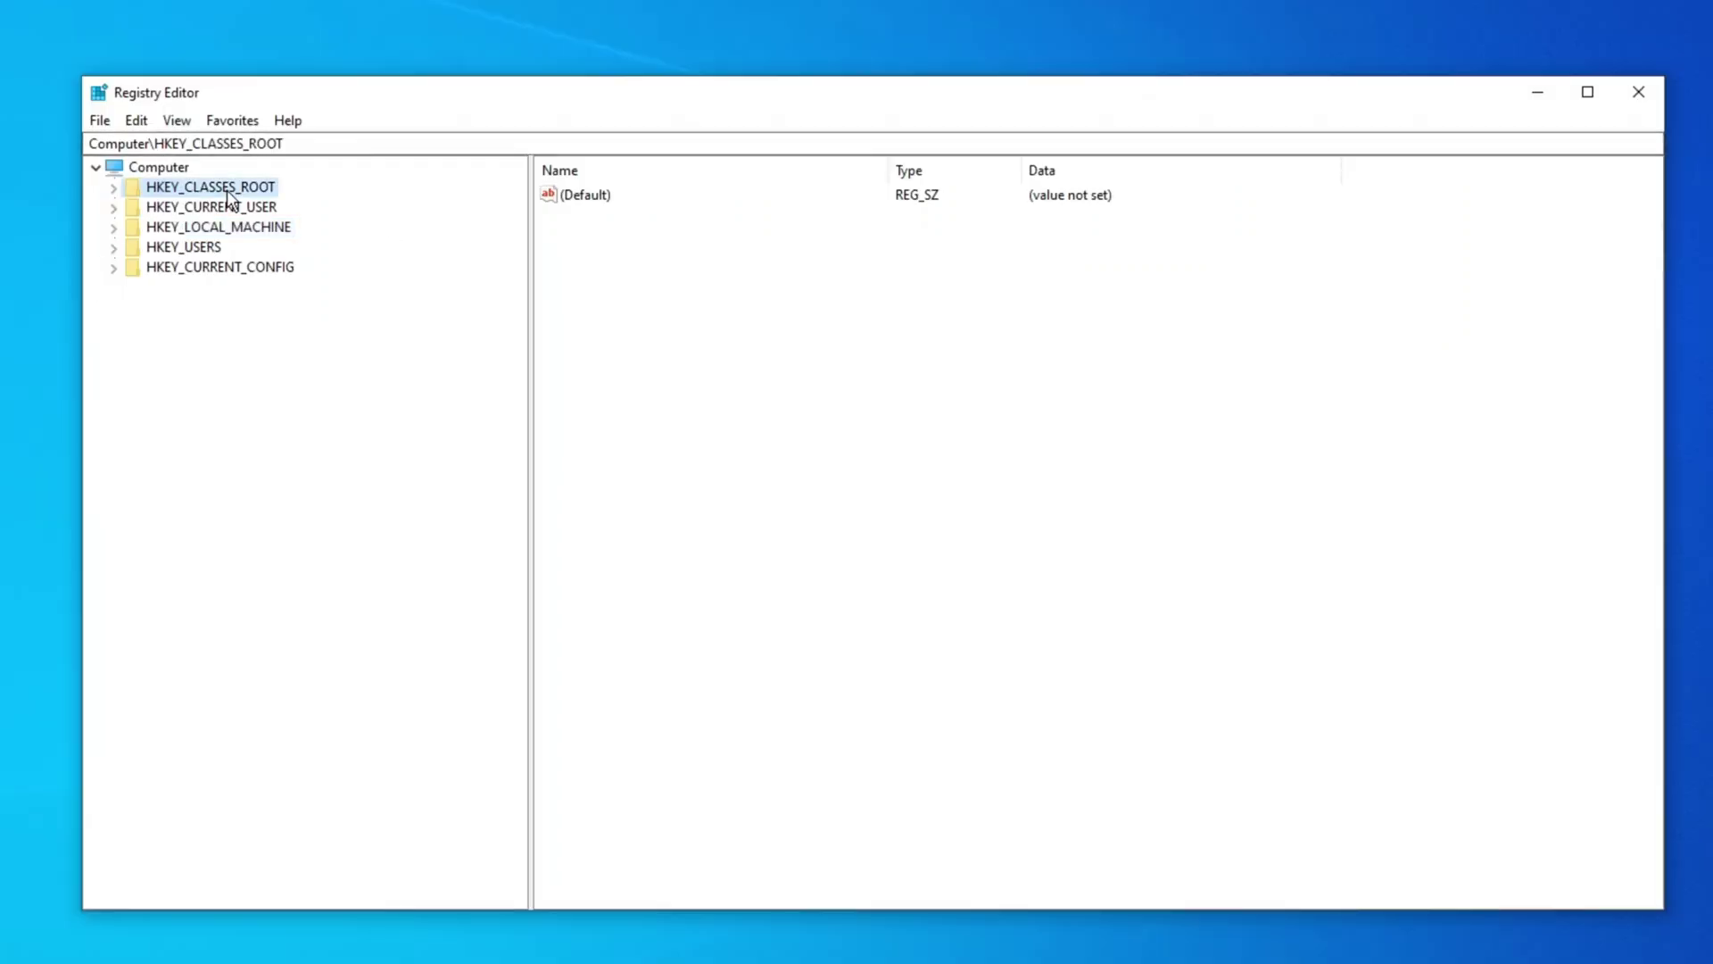
left_click(114, 228)
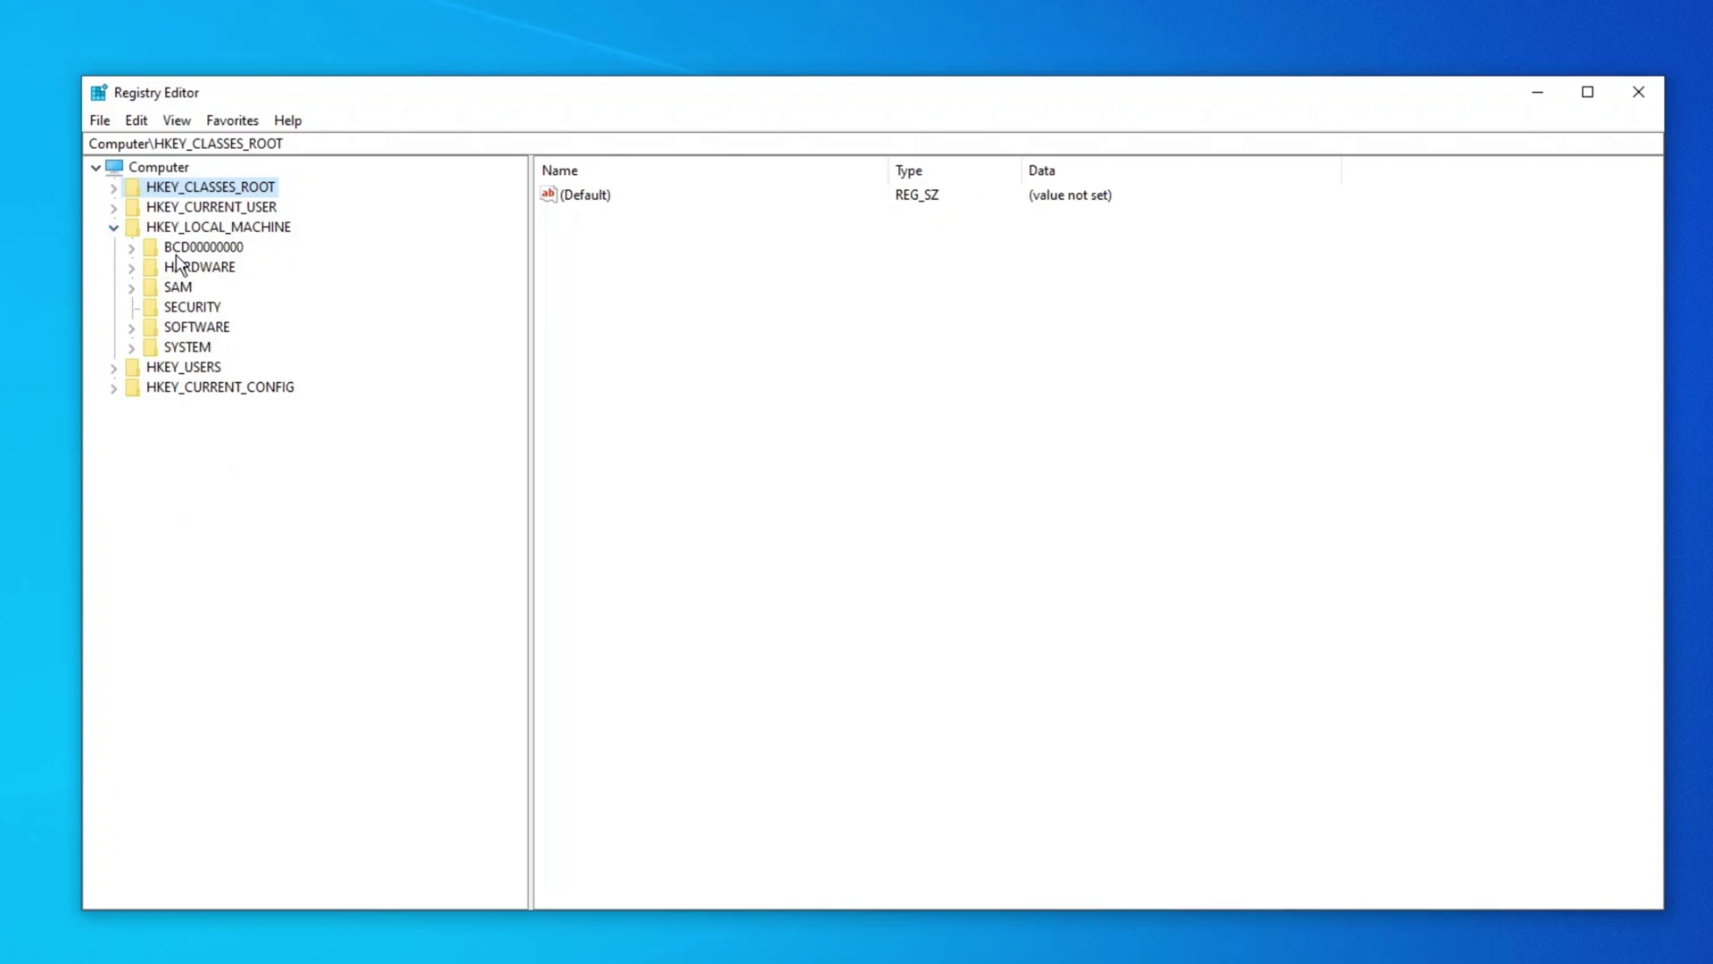
left_click(177, 329)
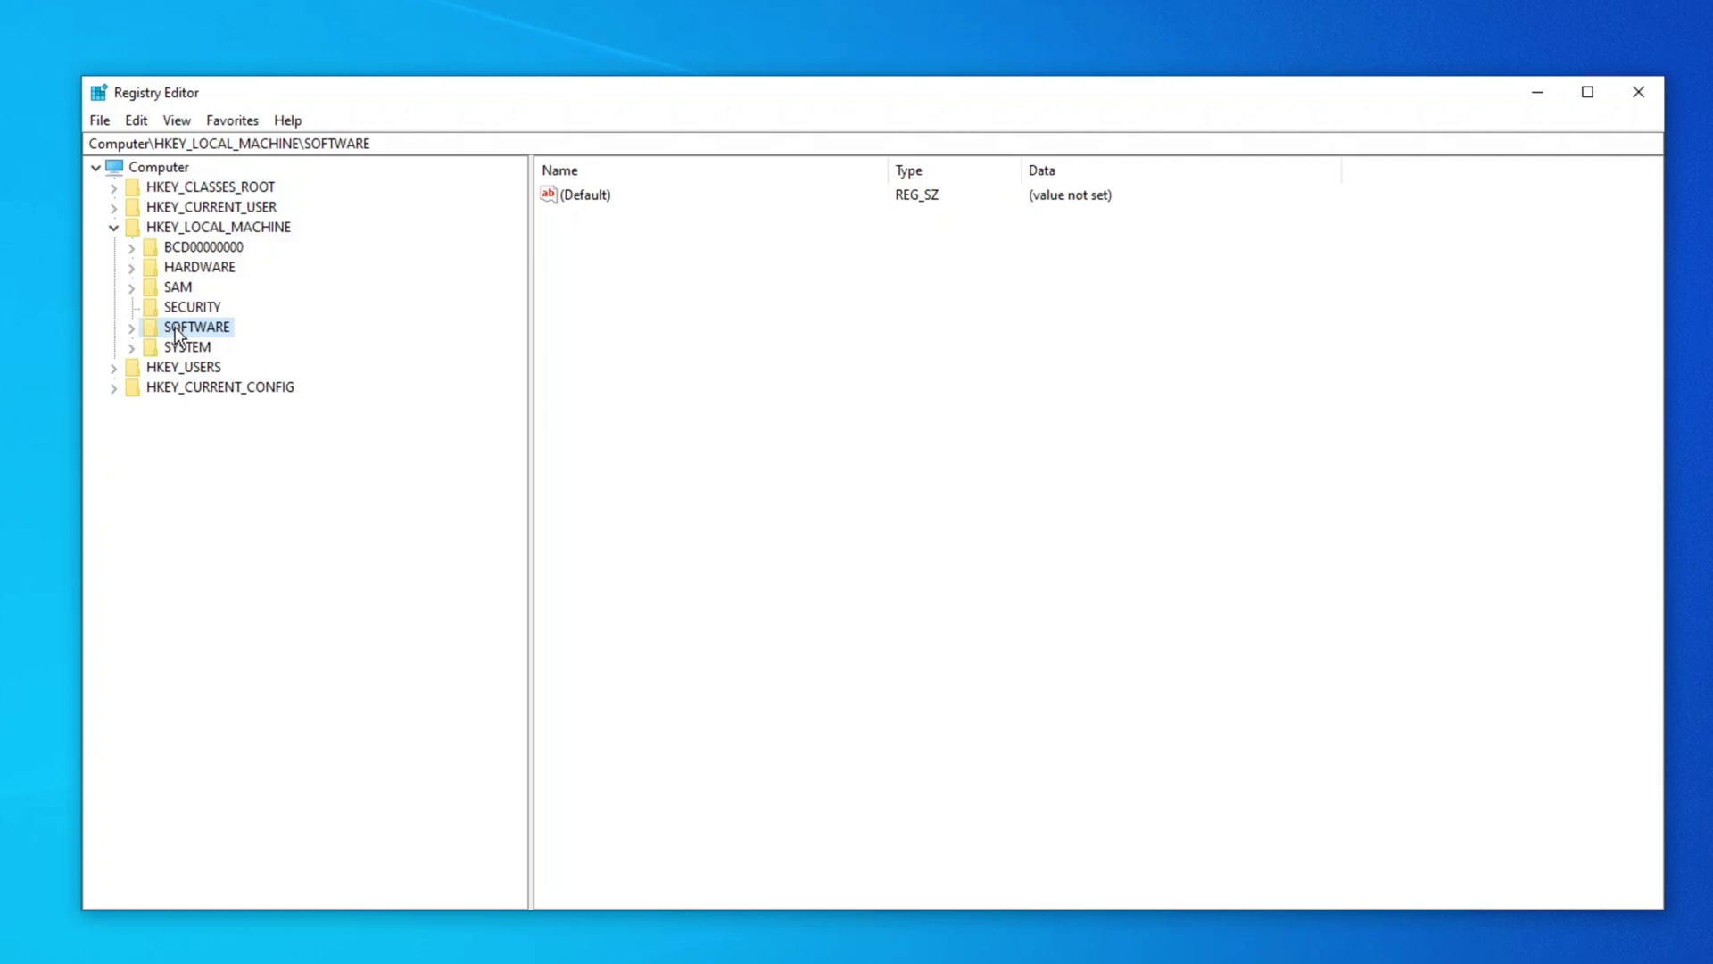
left_click(132, 329)
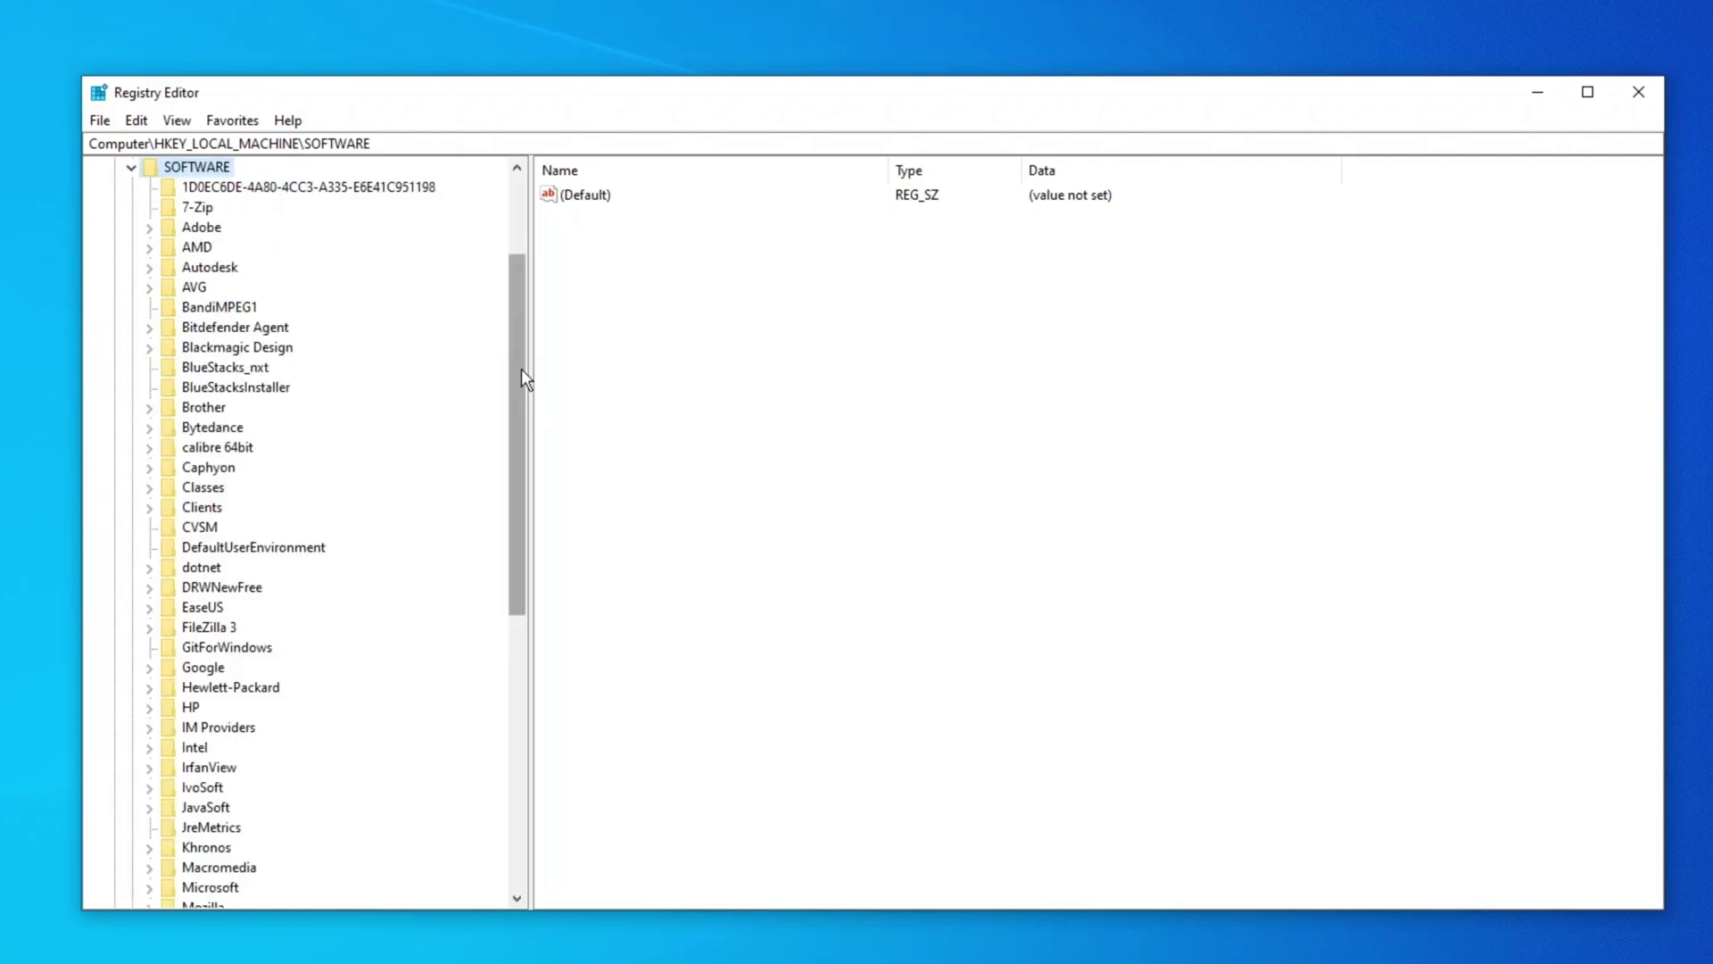
left_click_drag(521, 368, 530, 526)
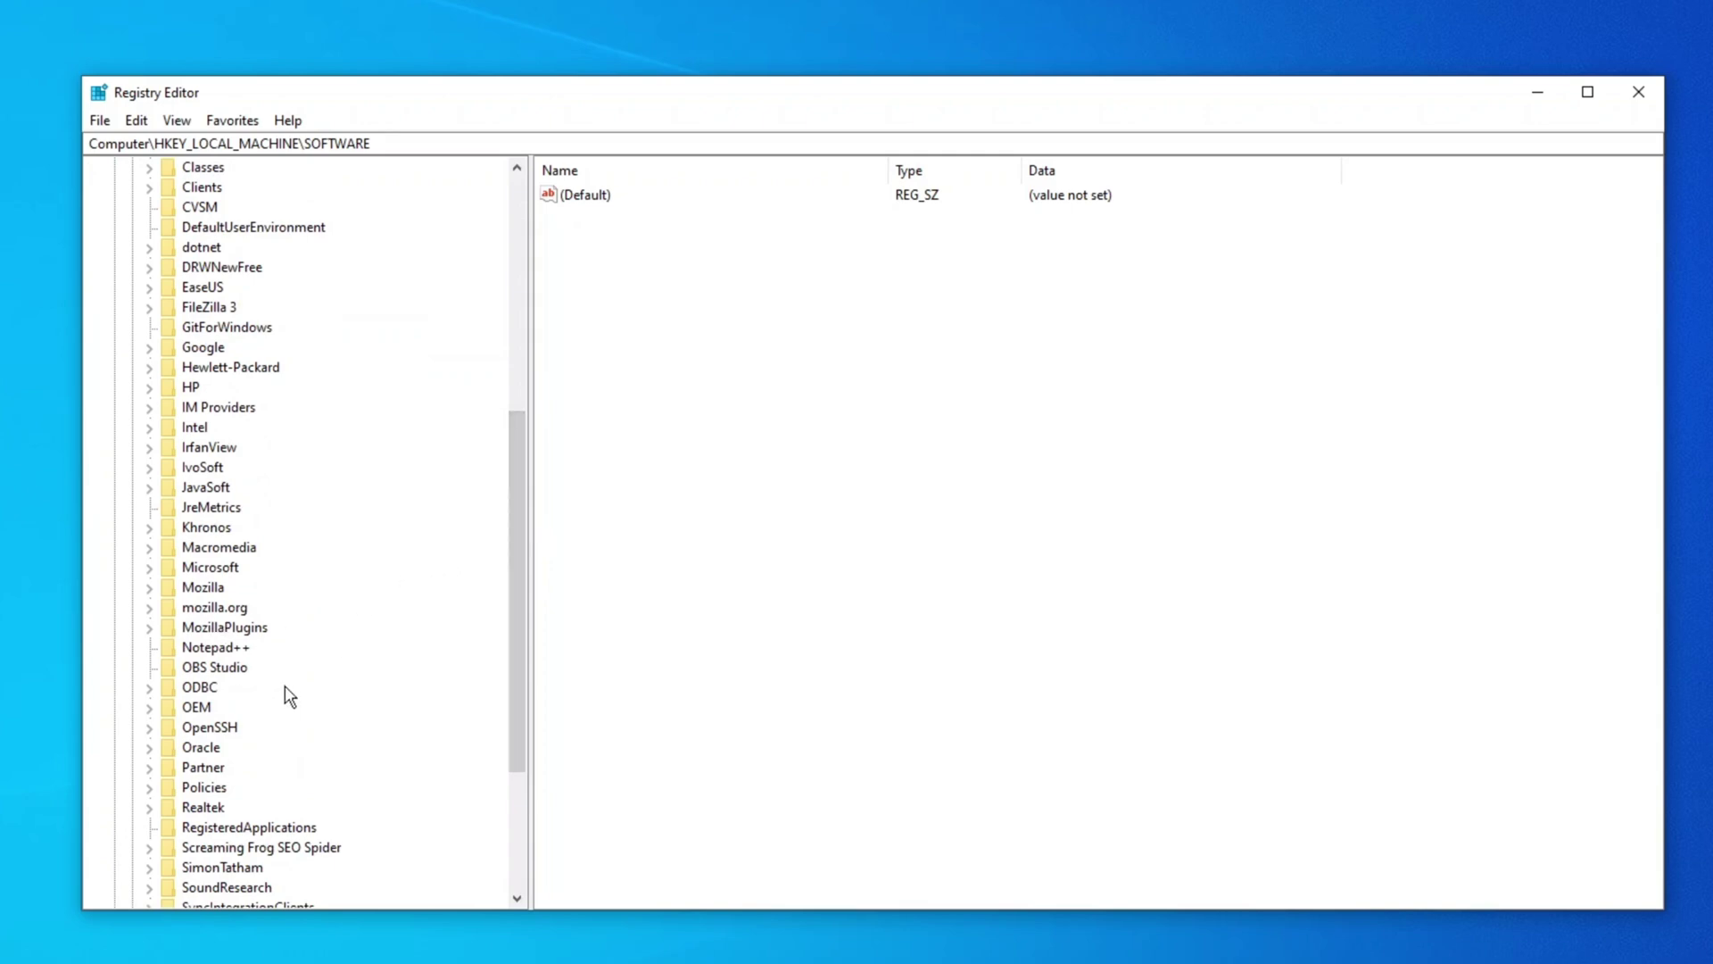
left_click(193, 570)
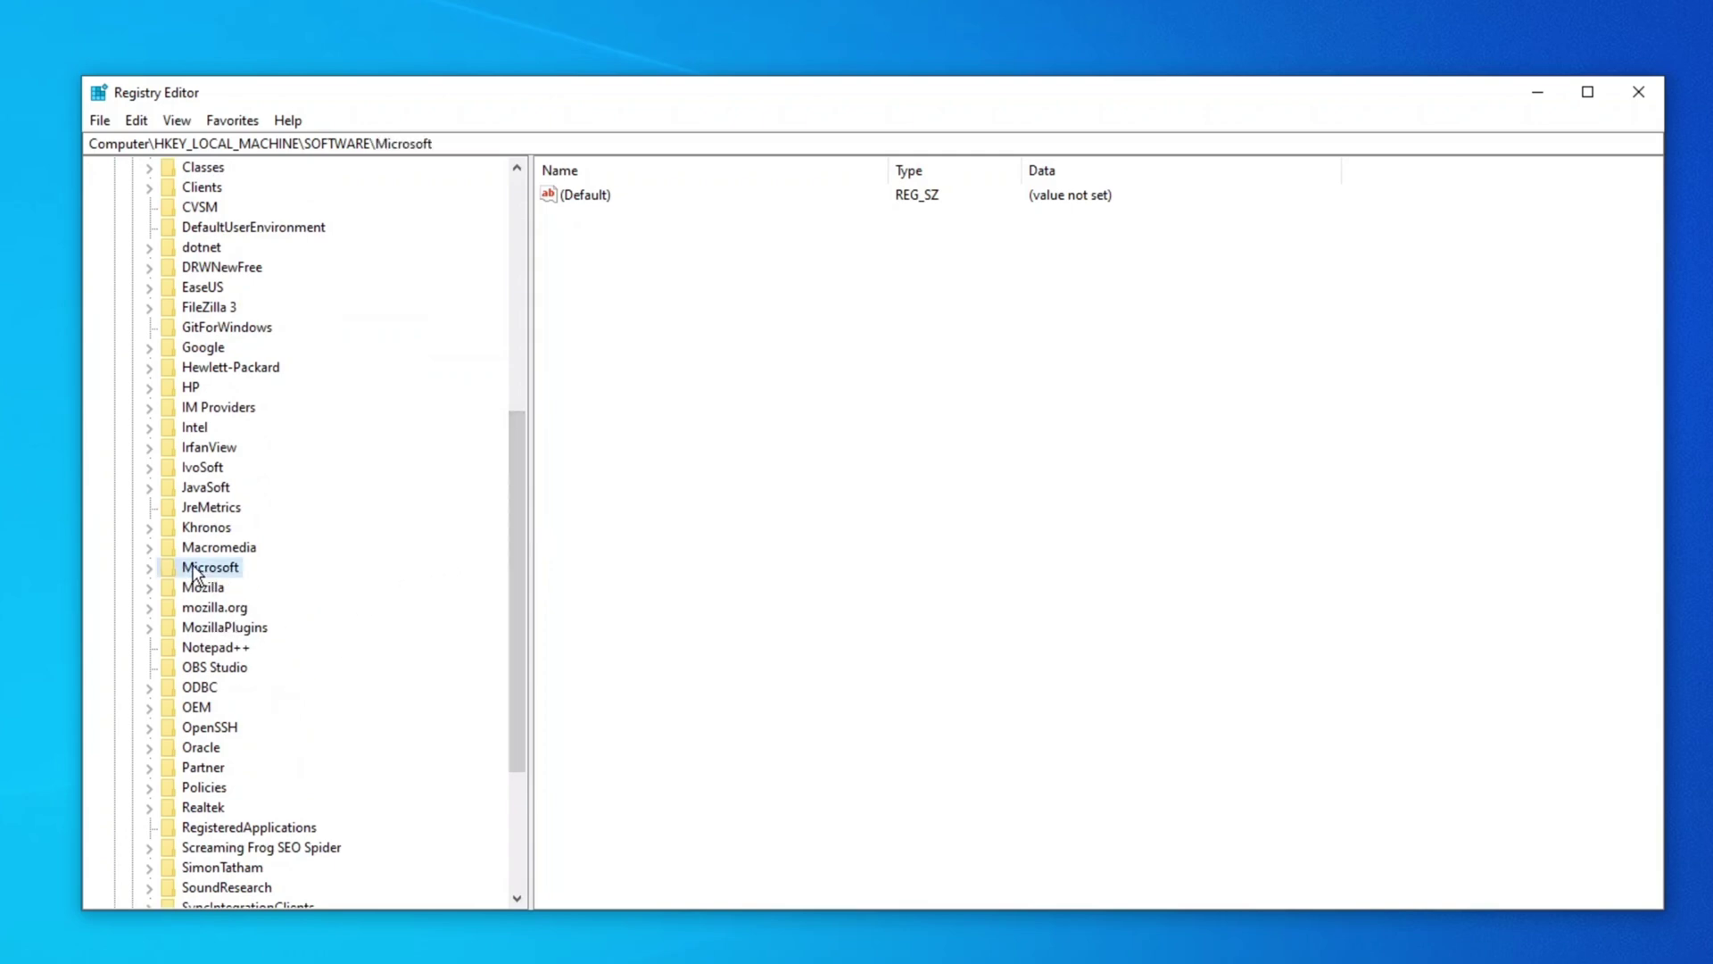
left_click(150, 569)
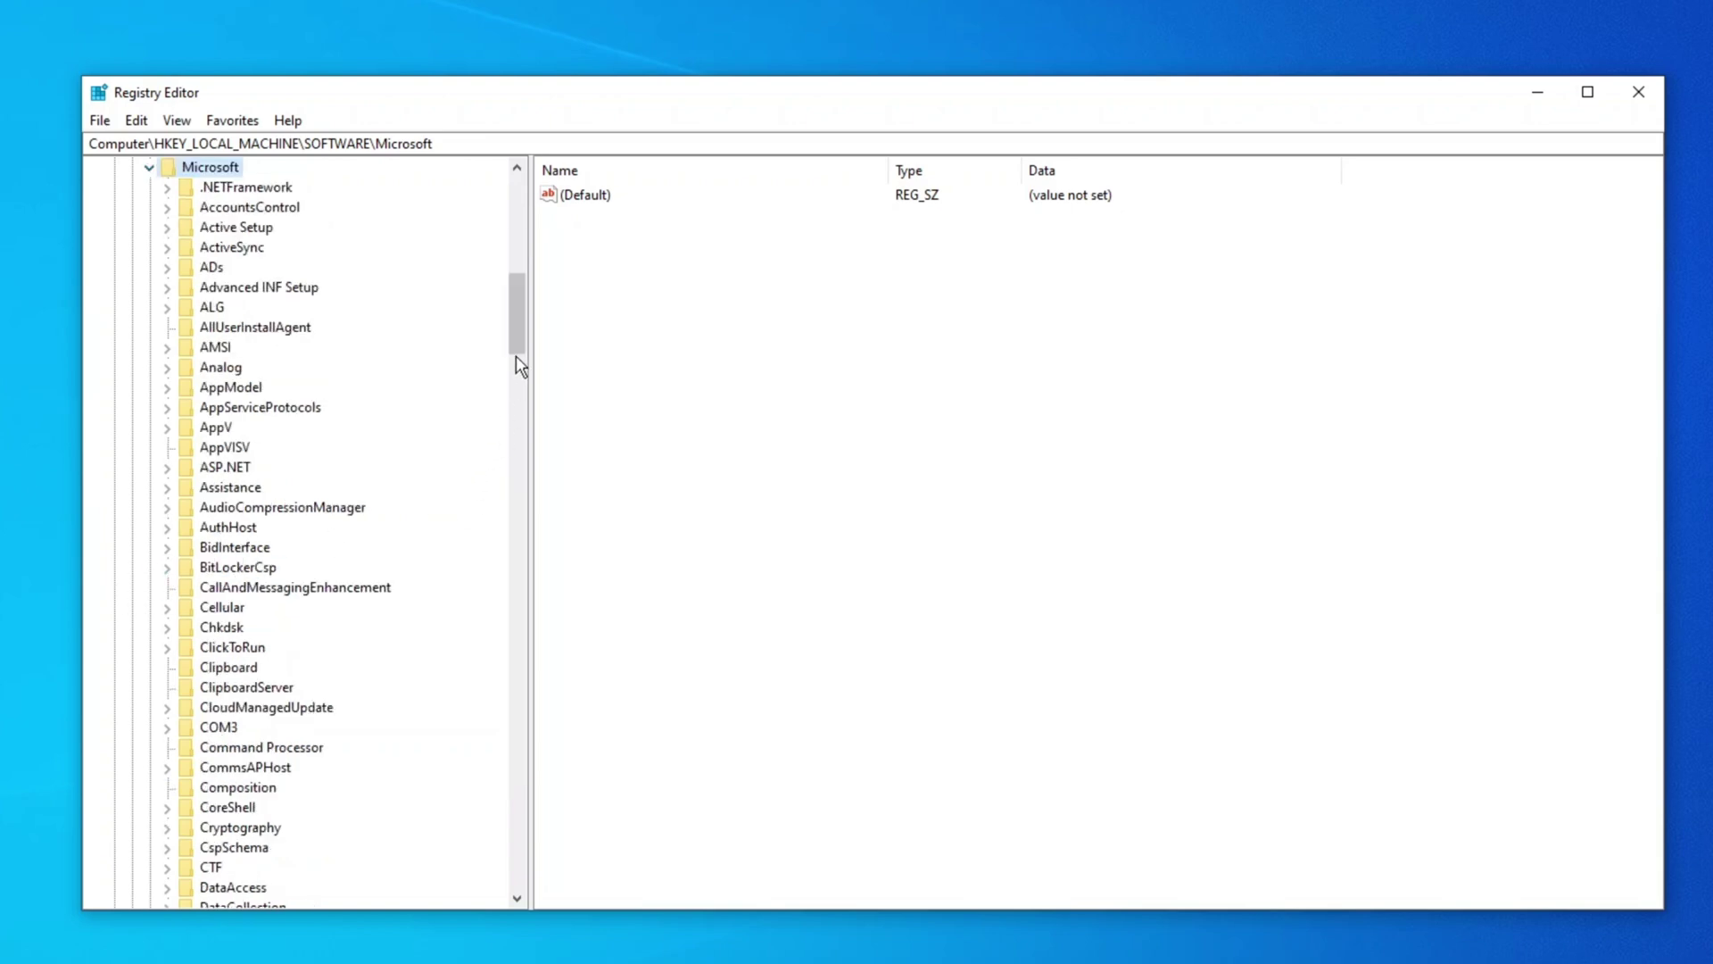
Step: Expand the Windows NT key under Microsoft and its CurrentVersion subkey
left_click_drag(516, 329, 494, 812)
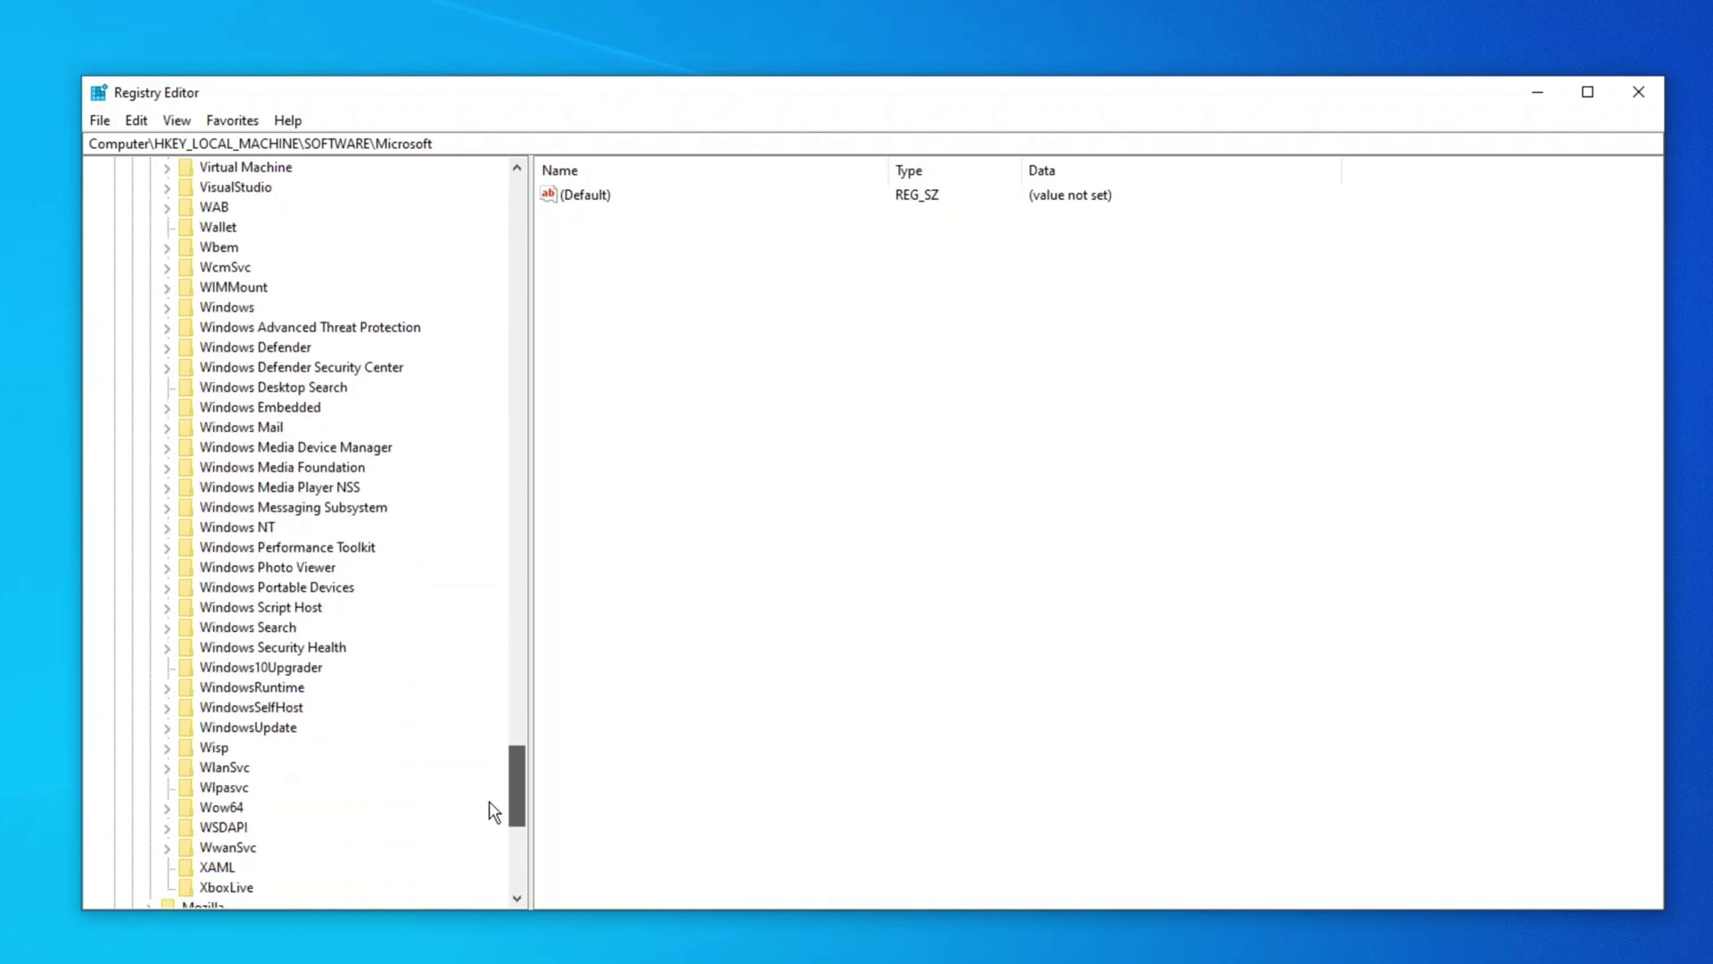
mouse_move(494, 812)
left_mouse_down()
mouse_move(493, 785)
mouse_move(499, 799)
left_mouse_up()
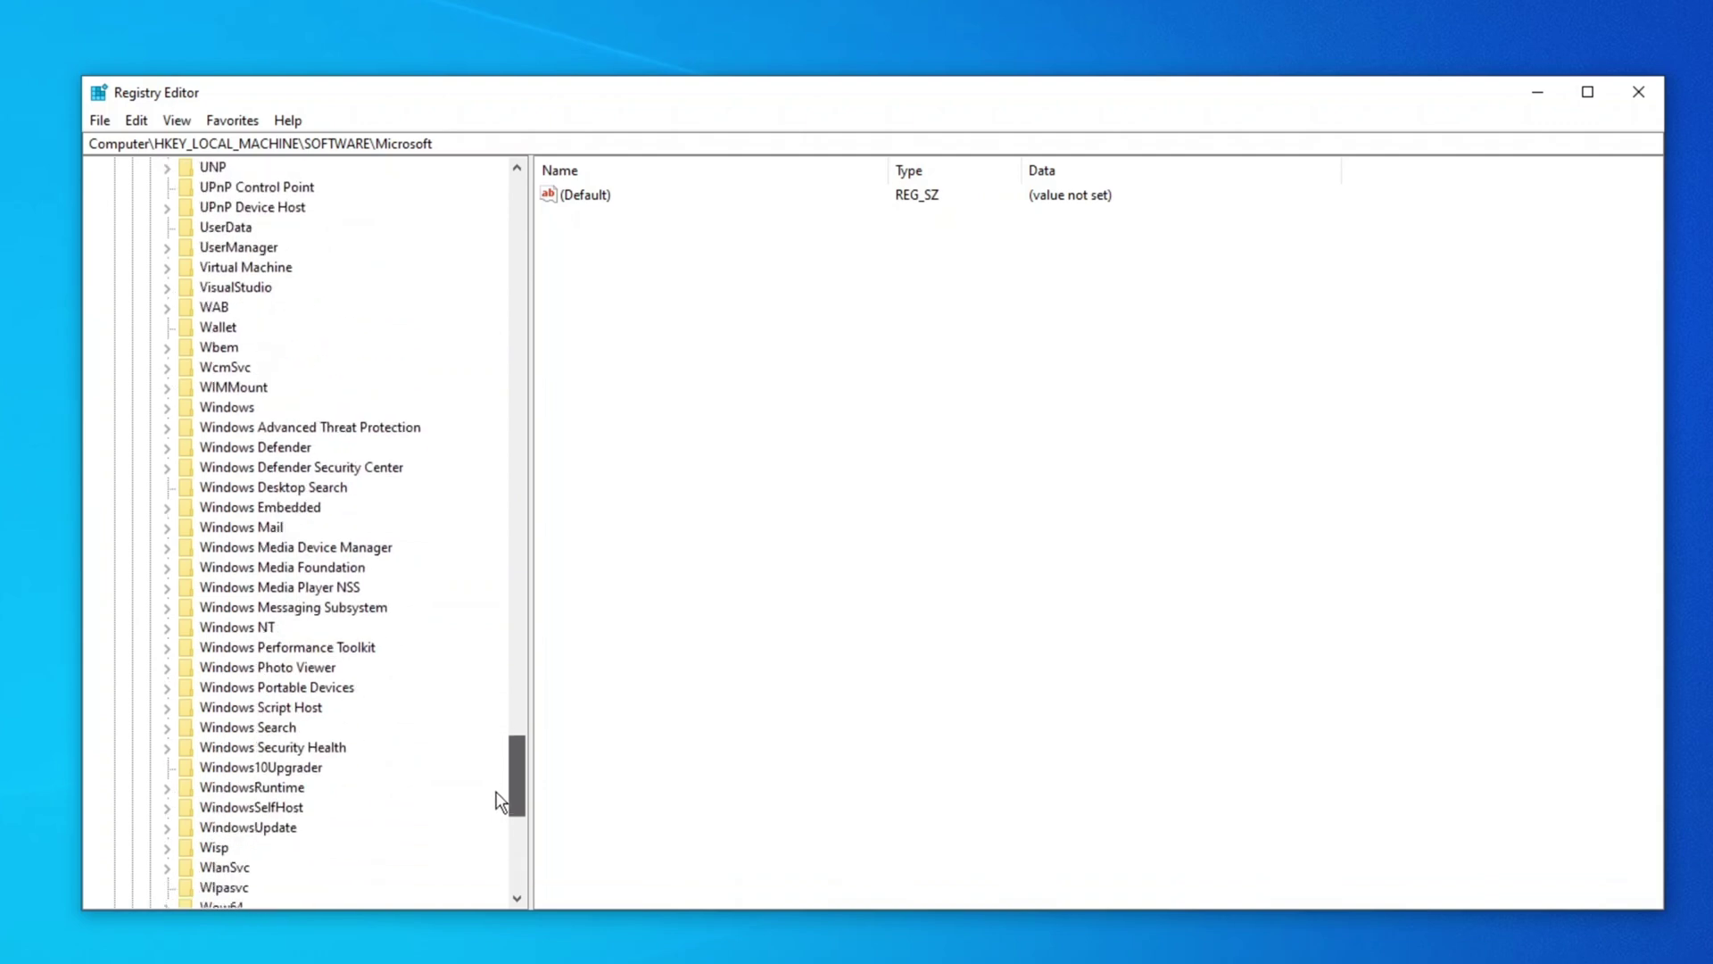
left_click(239, 628)
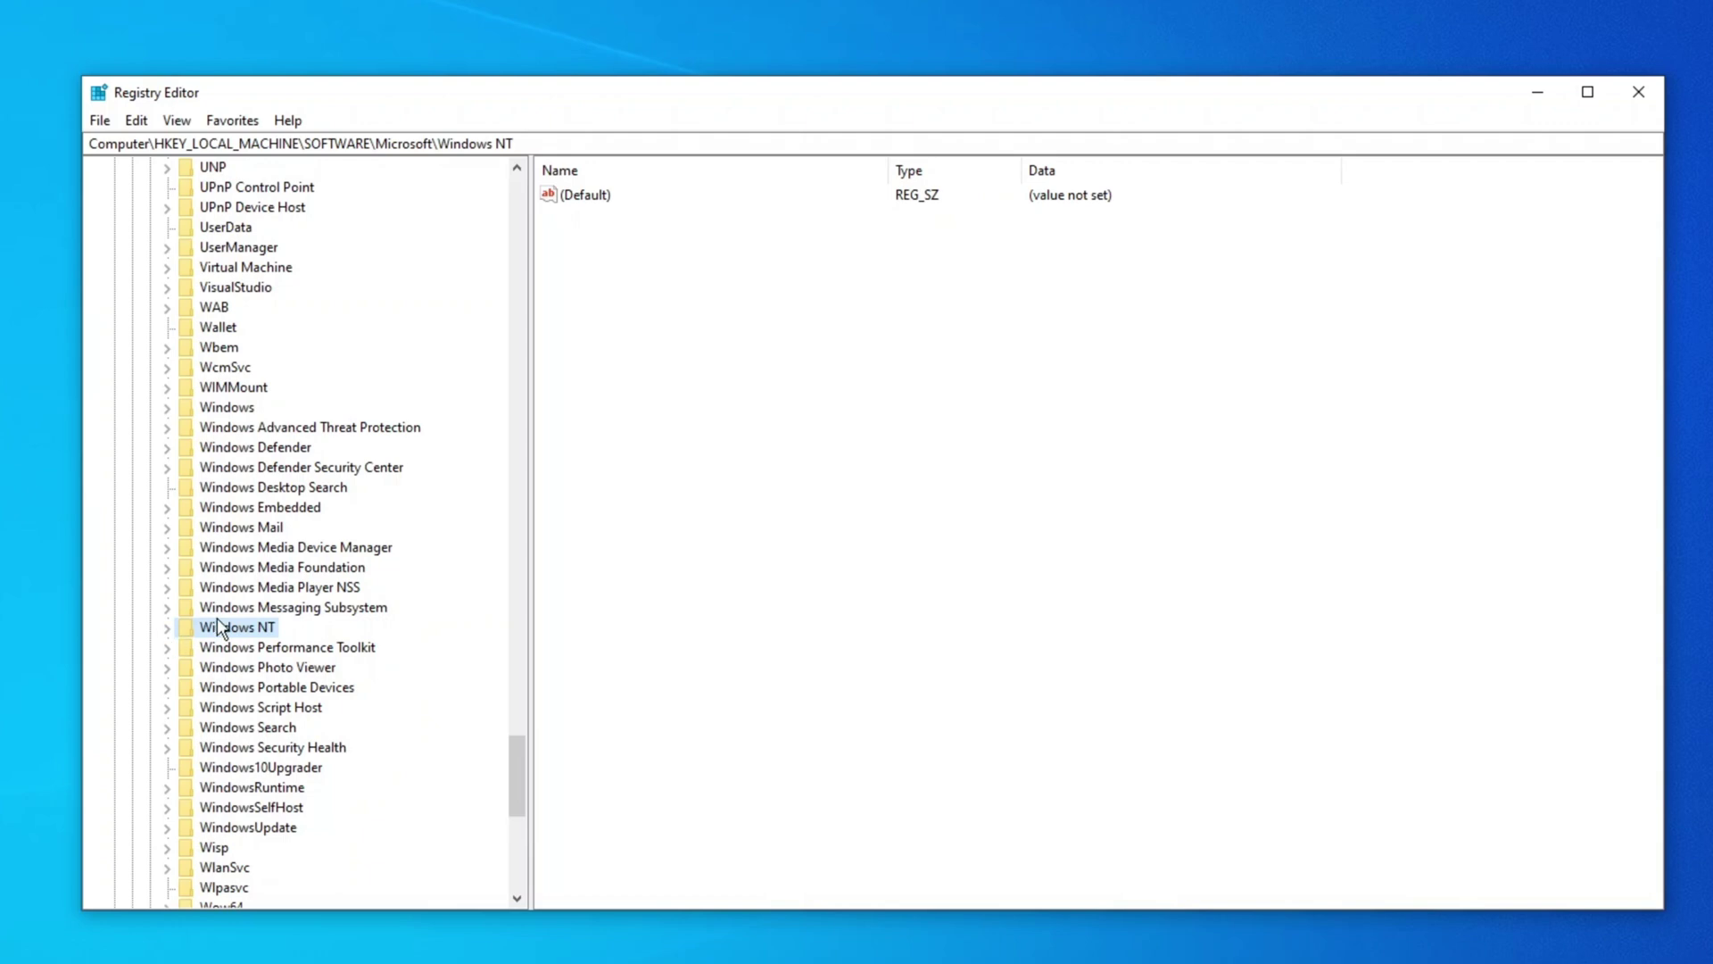
left_click(166, 628)
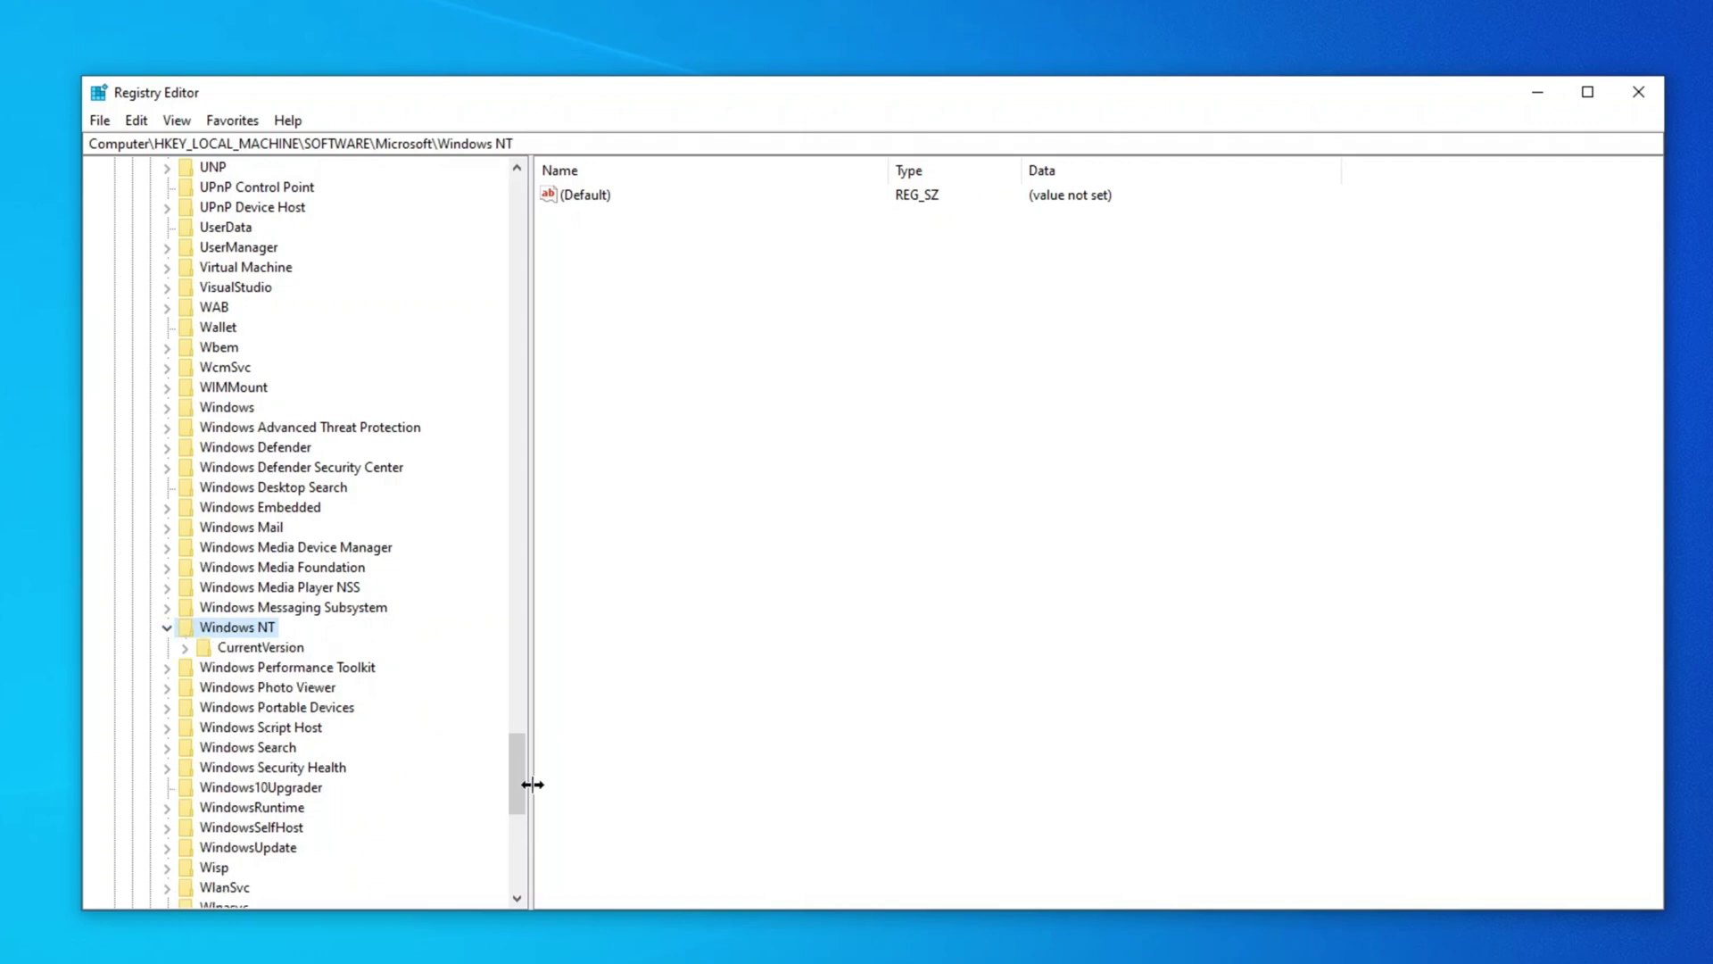
left_click_drag(521, 773, 521, 802)
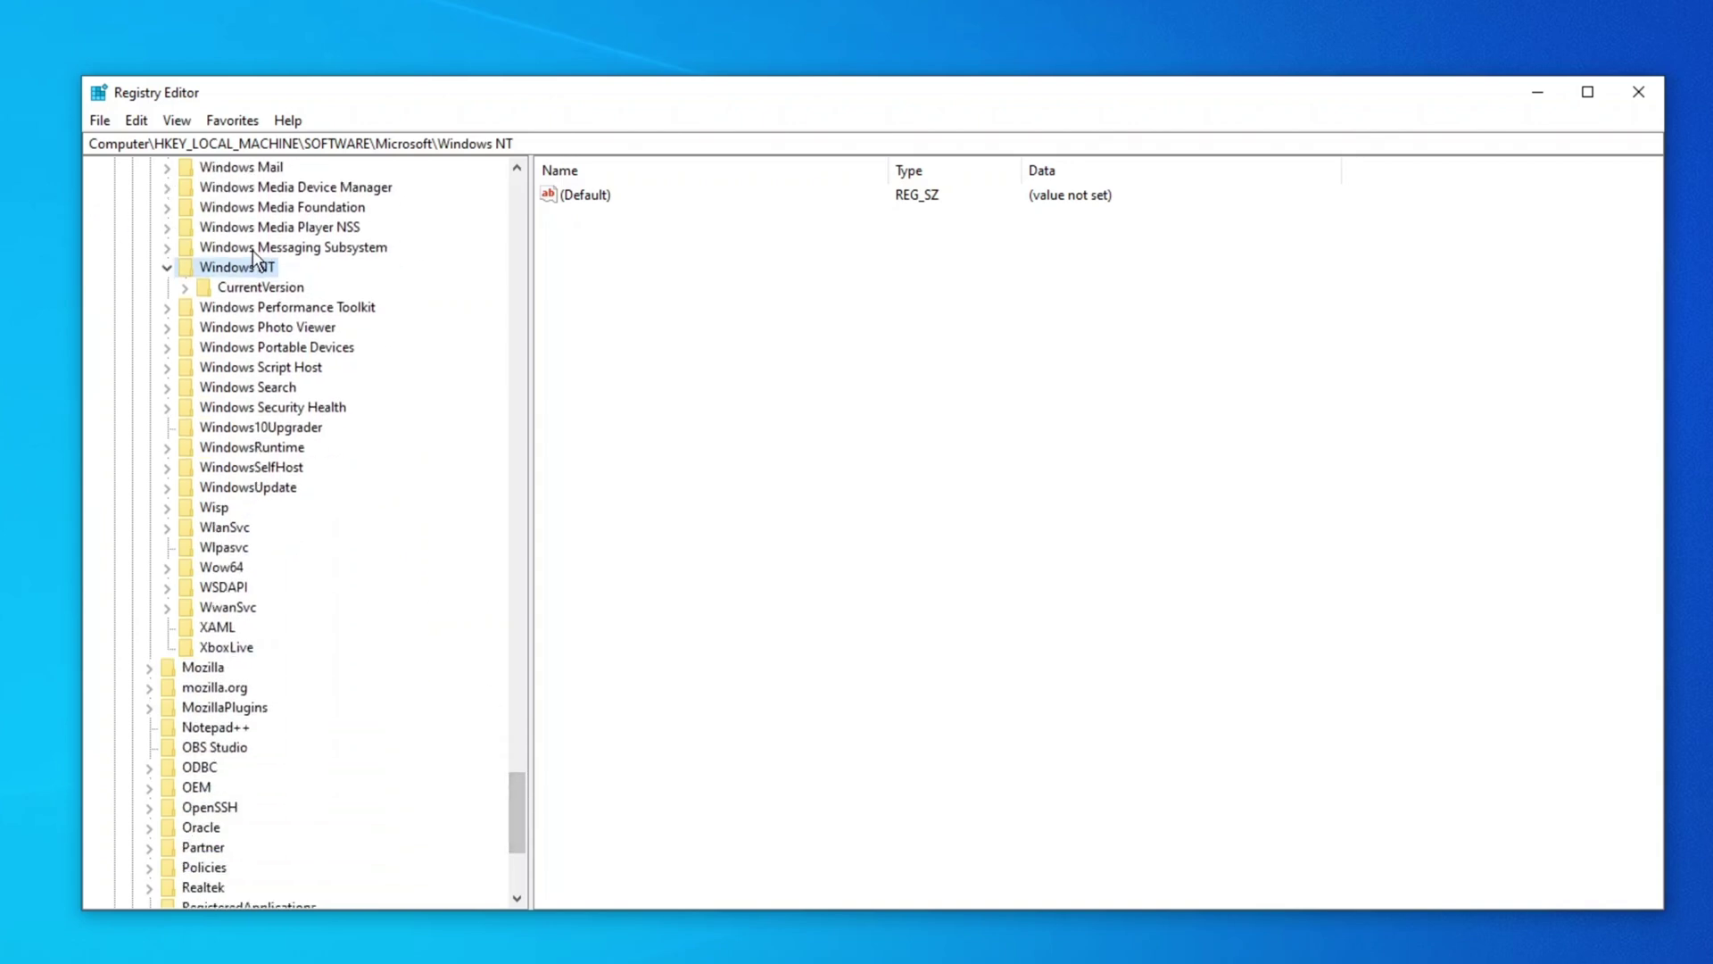
left_click(188, 290)
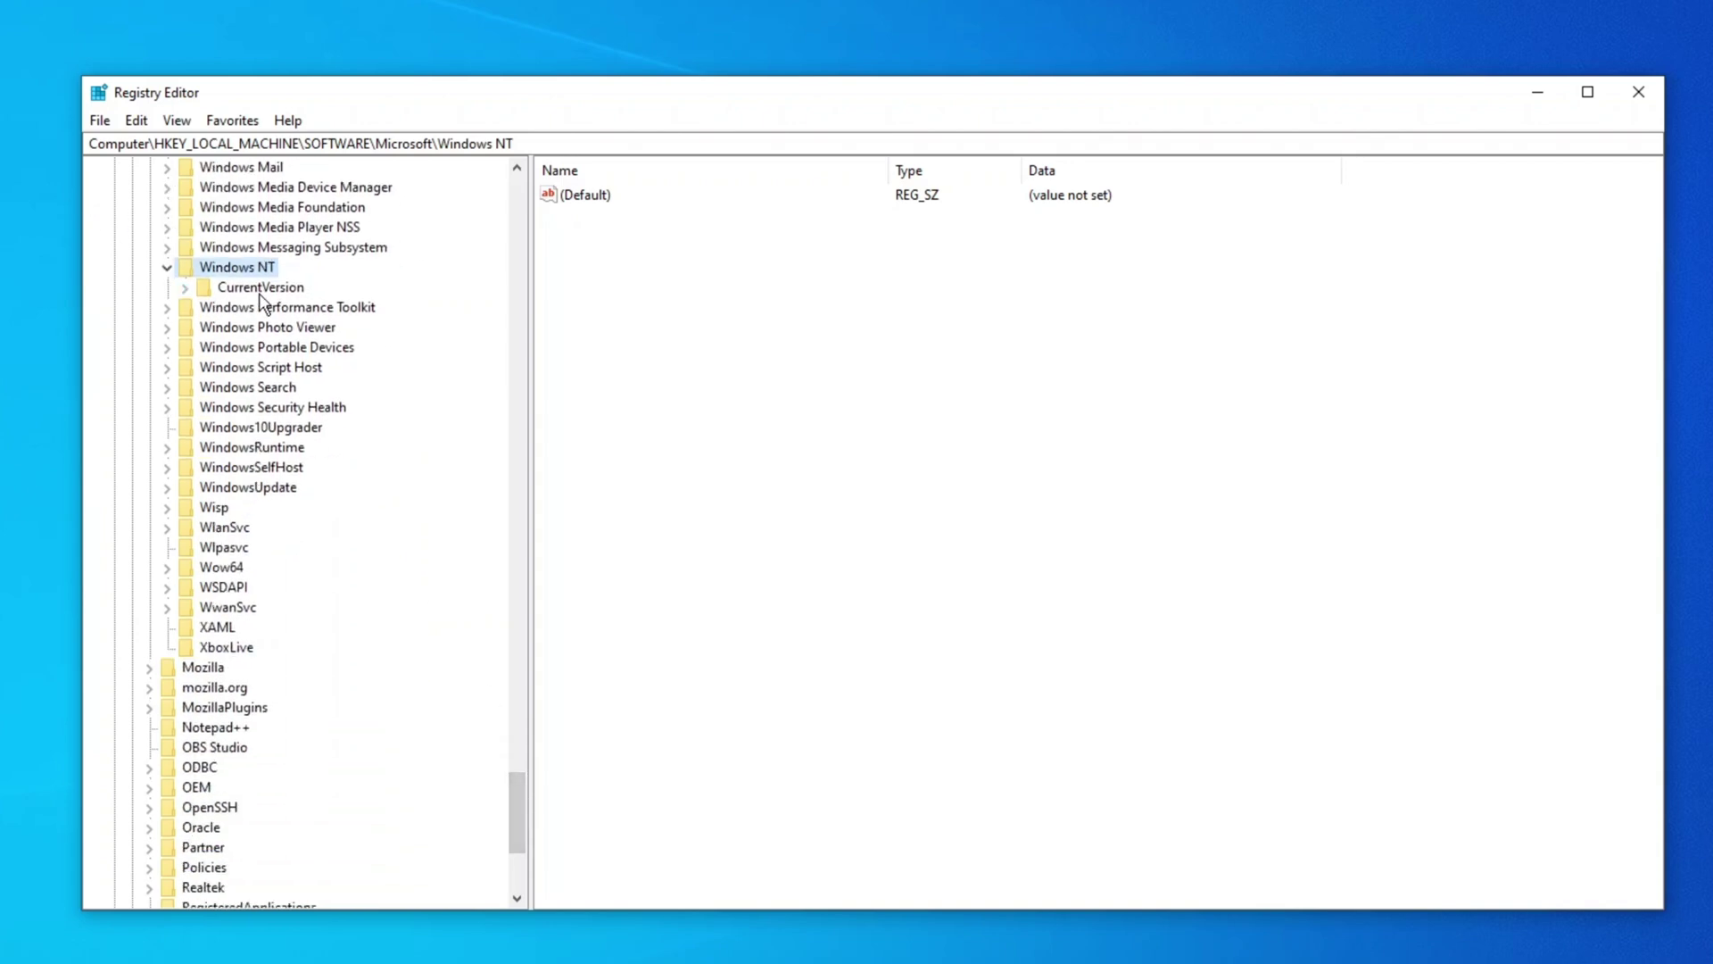
left_click(187, 288)
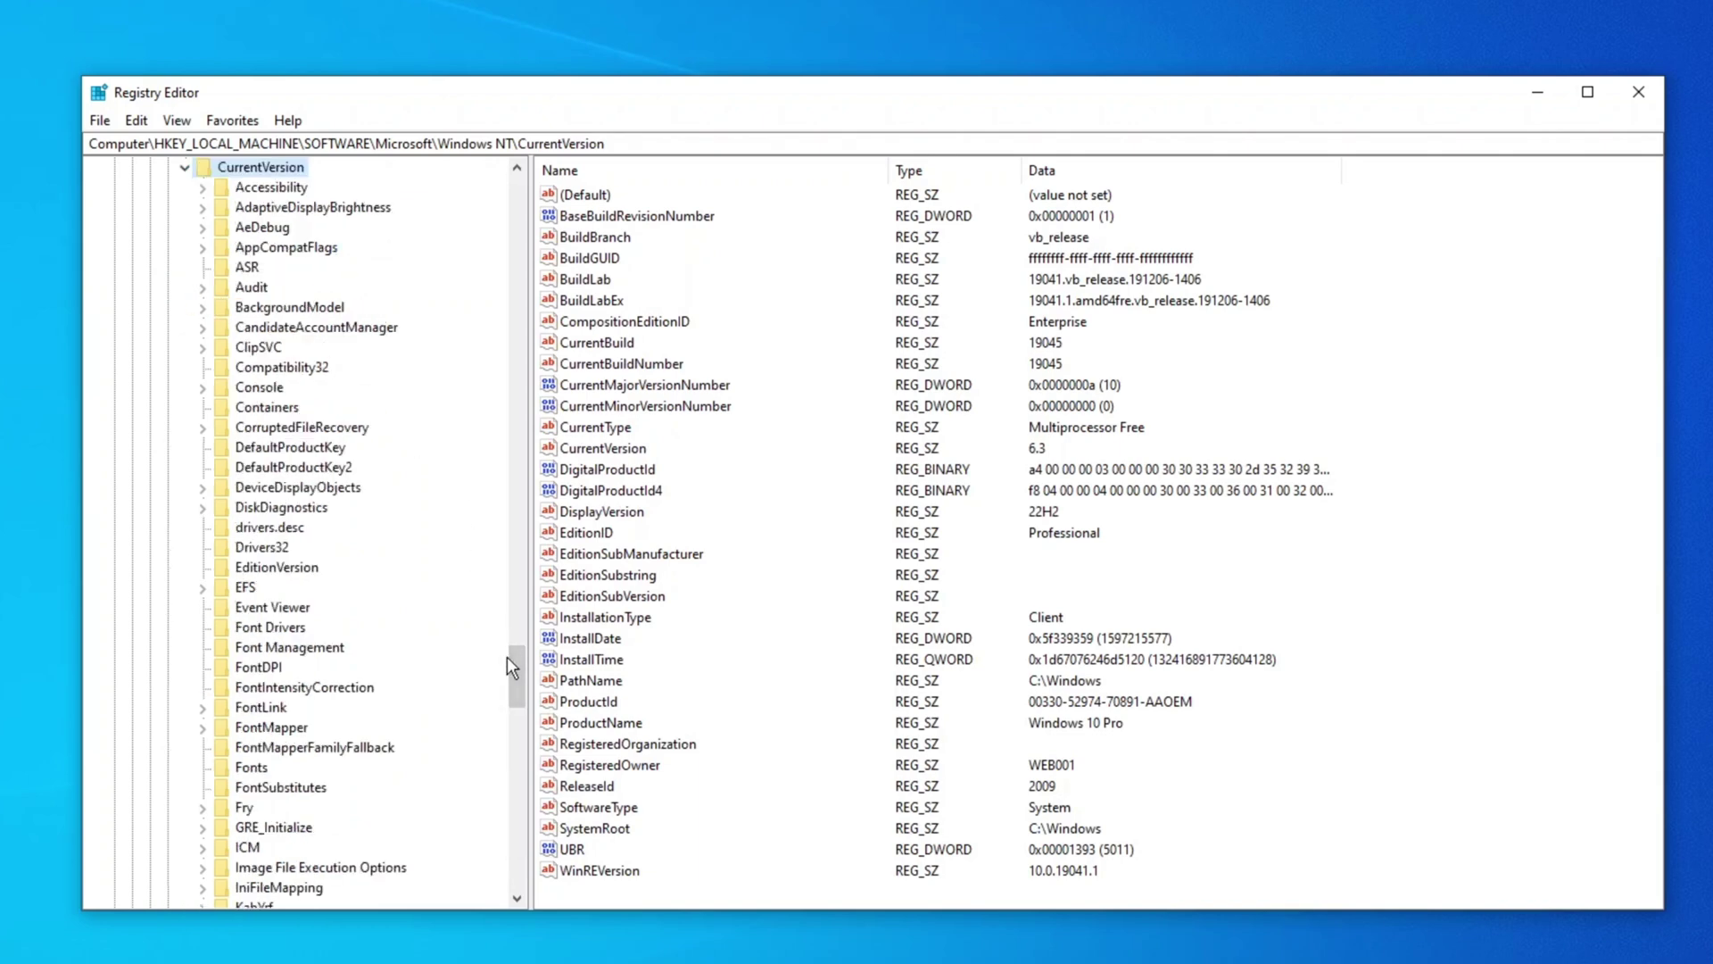
Step: Open the SoftwareProtectionPlatform key under CurrentVersion and select its BackupProductKeyDefault value
scroll(521, 659, "up", 1)
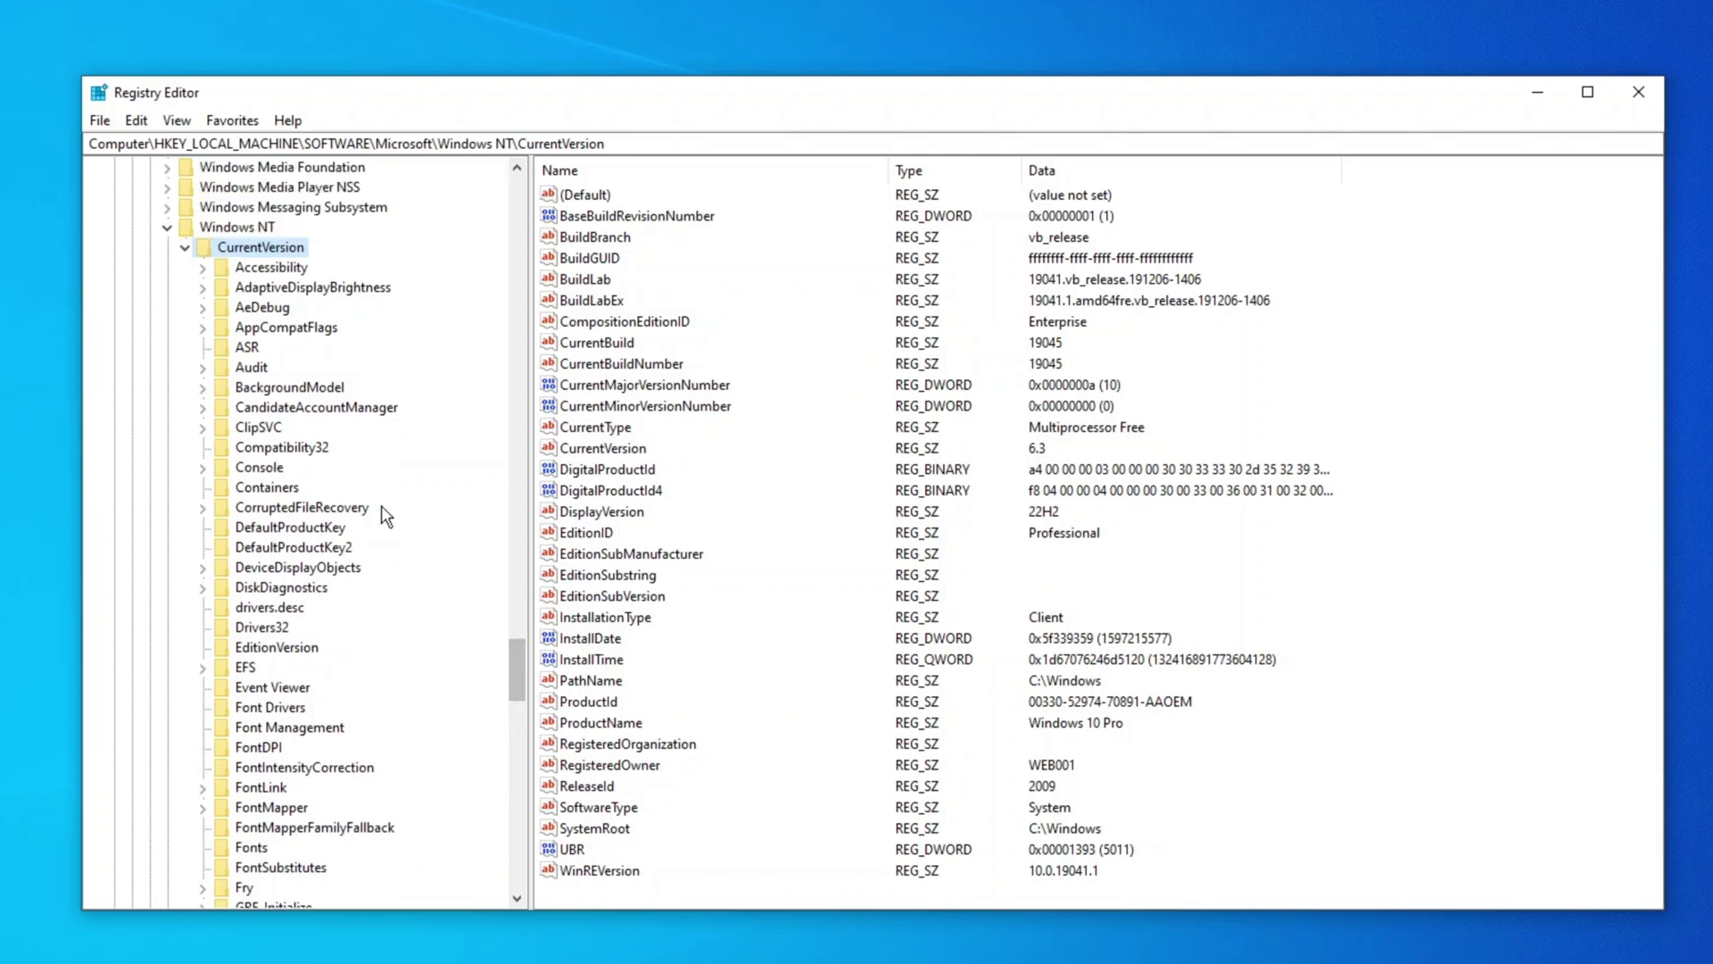
left_click_drag(518, 664, 521, 769)
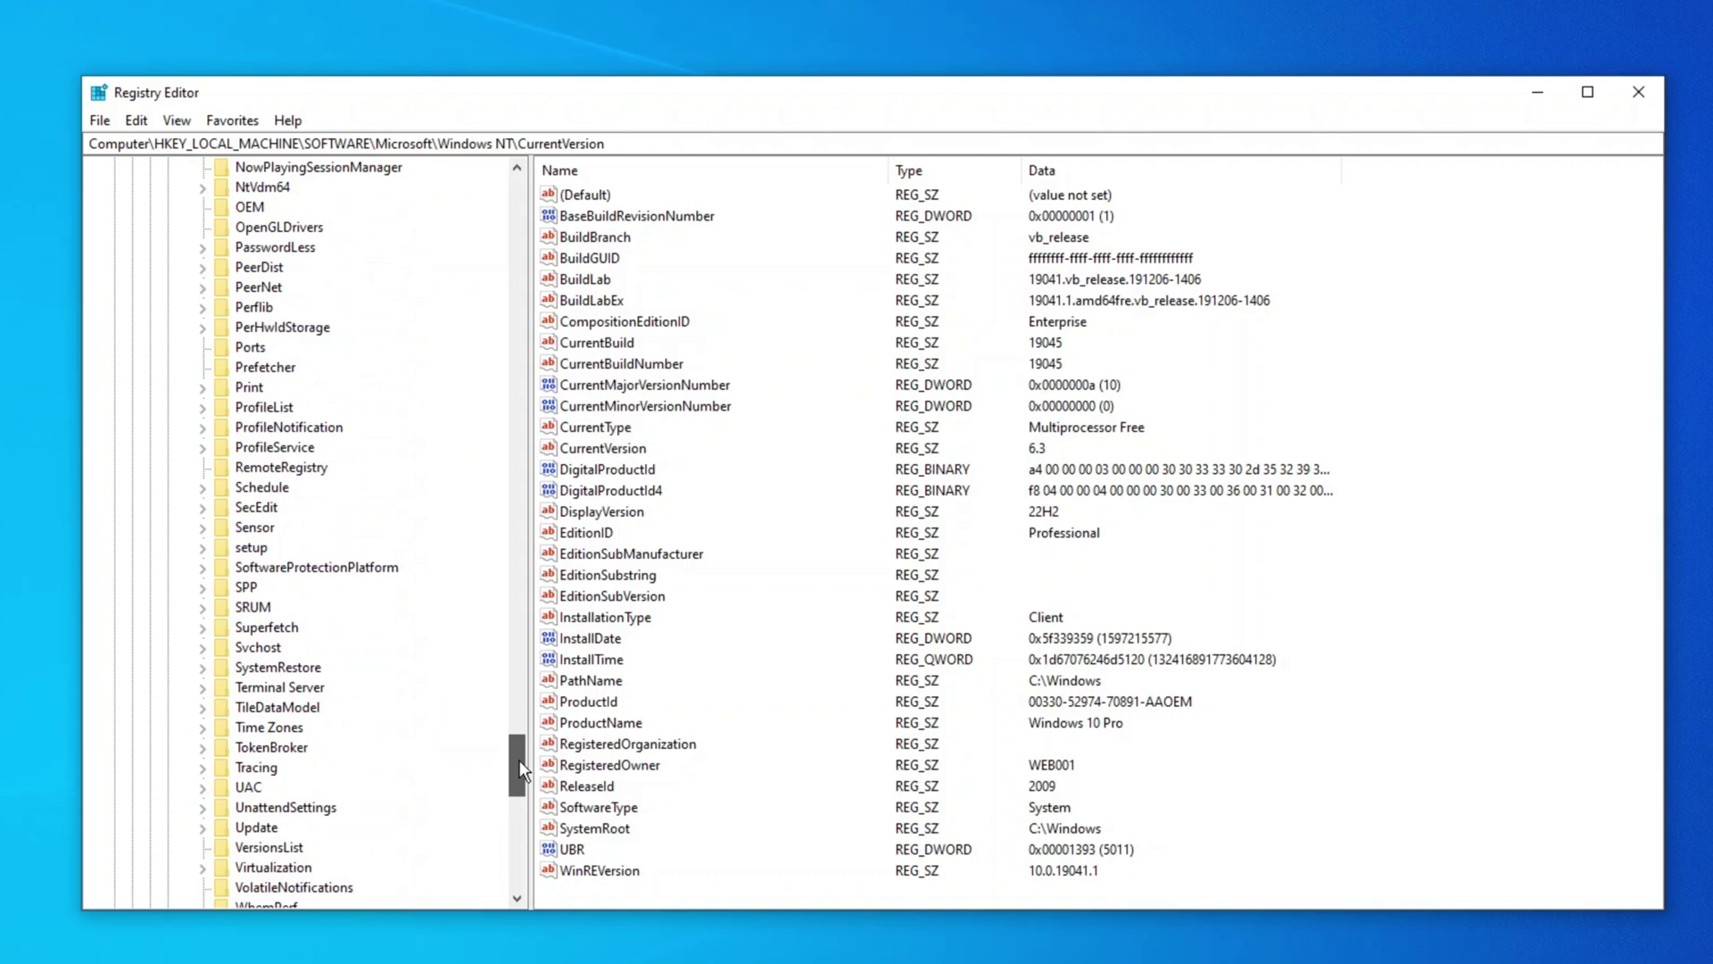
left_click(340, 569)
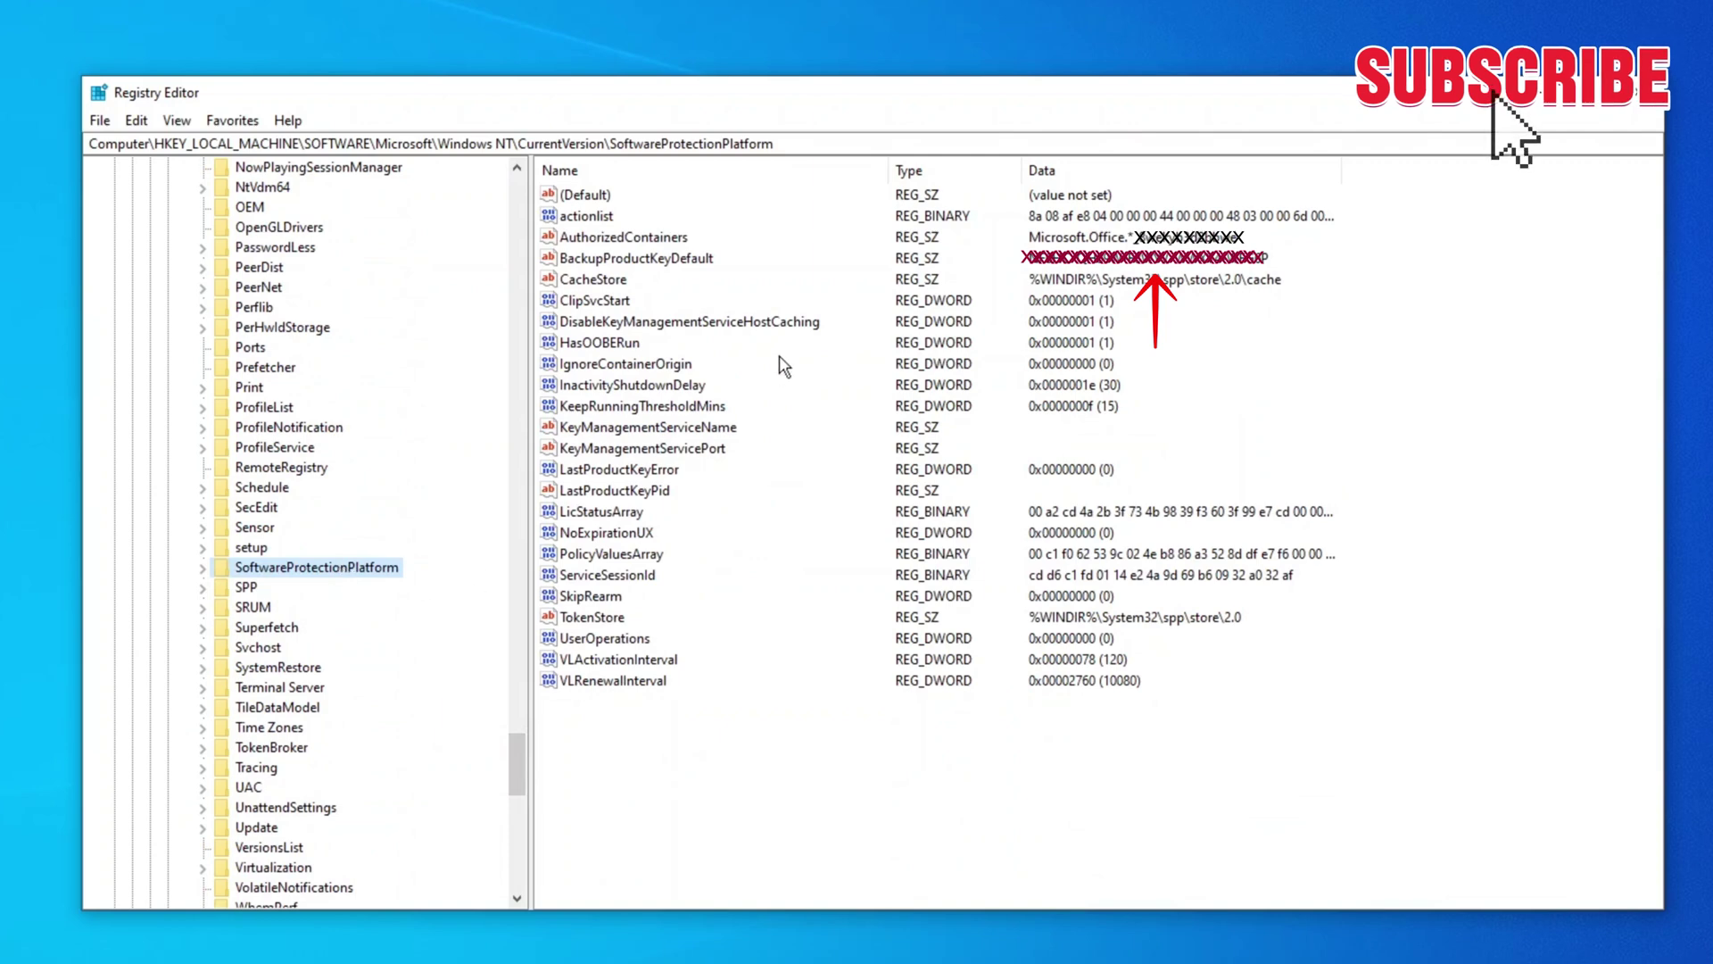
left_click(665, 259)
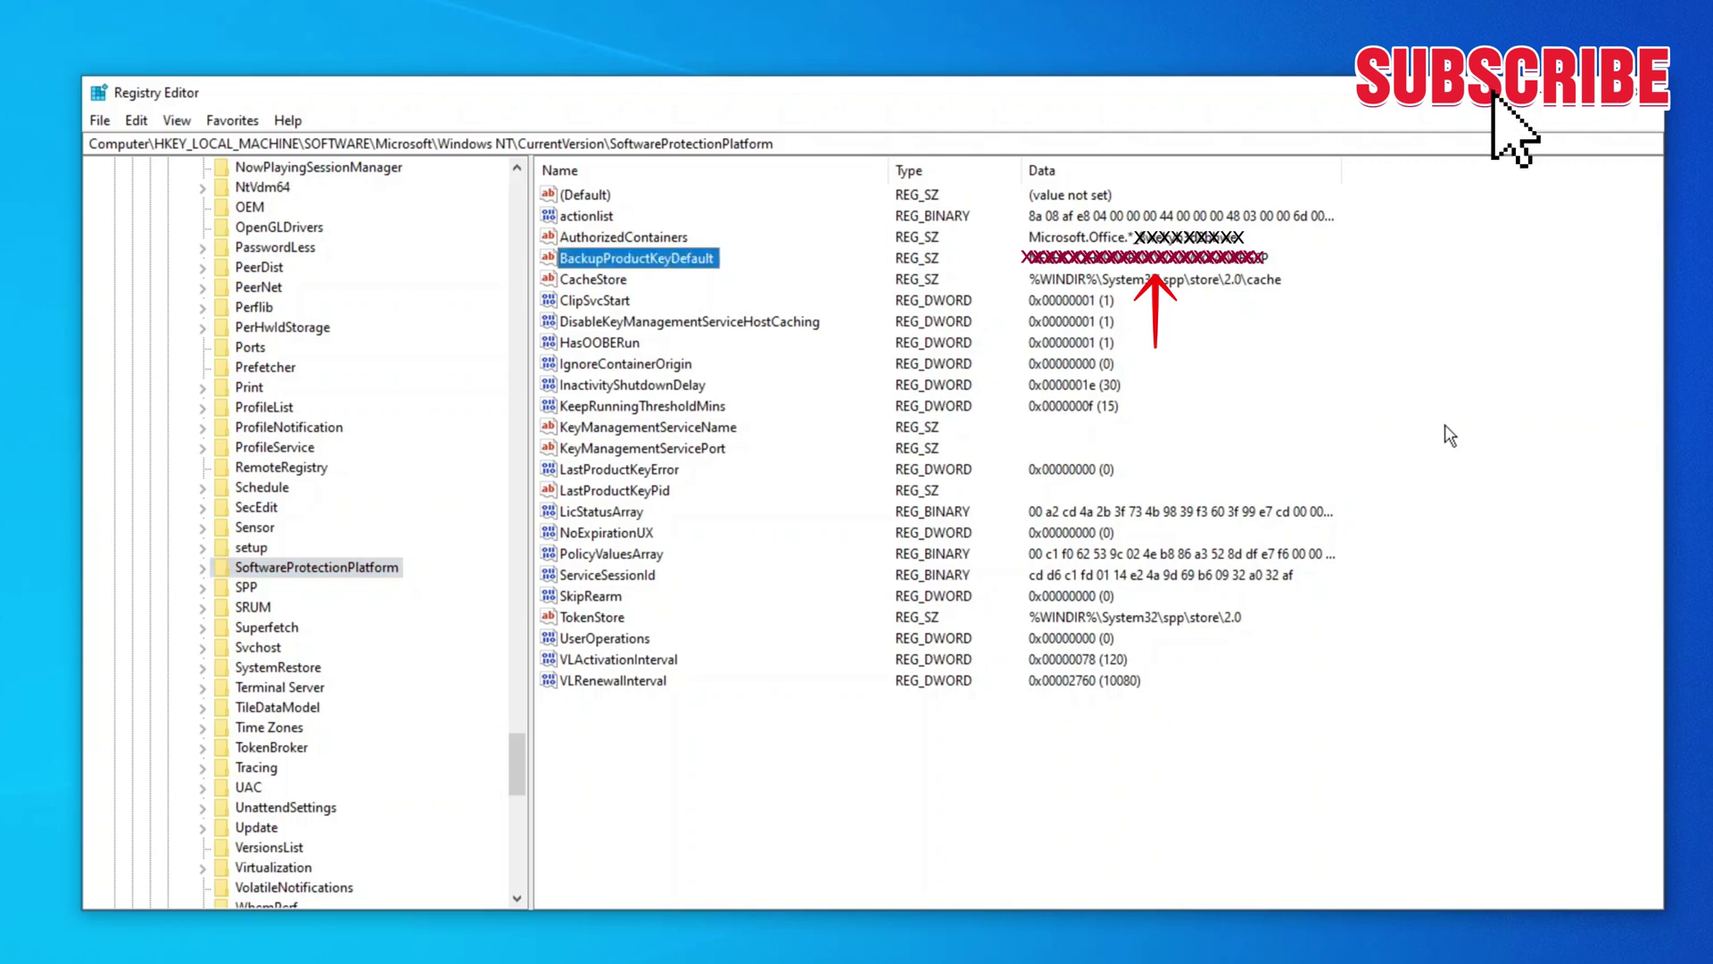